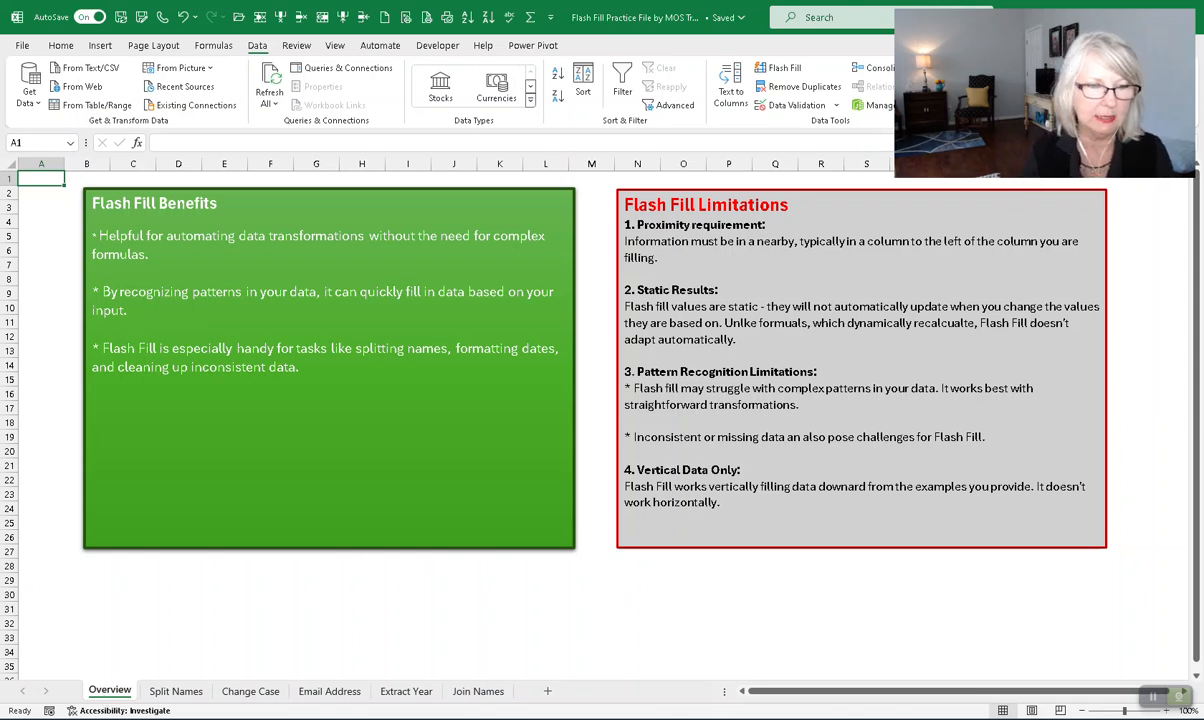
- On the Split Names sheet, enter the first person's first name in B12 as the First-column example
{"action": "left_click", "coordinate": [195, 692]}
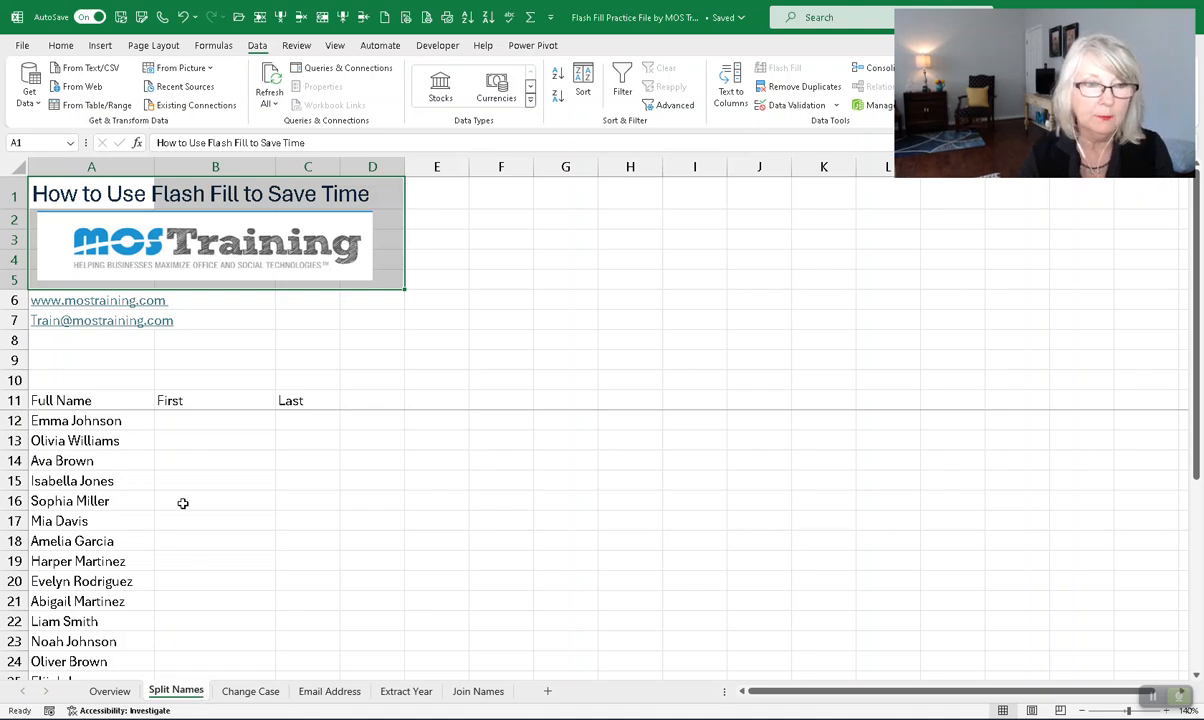
{"action": "left_click", "coordinate": [194, 423]}
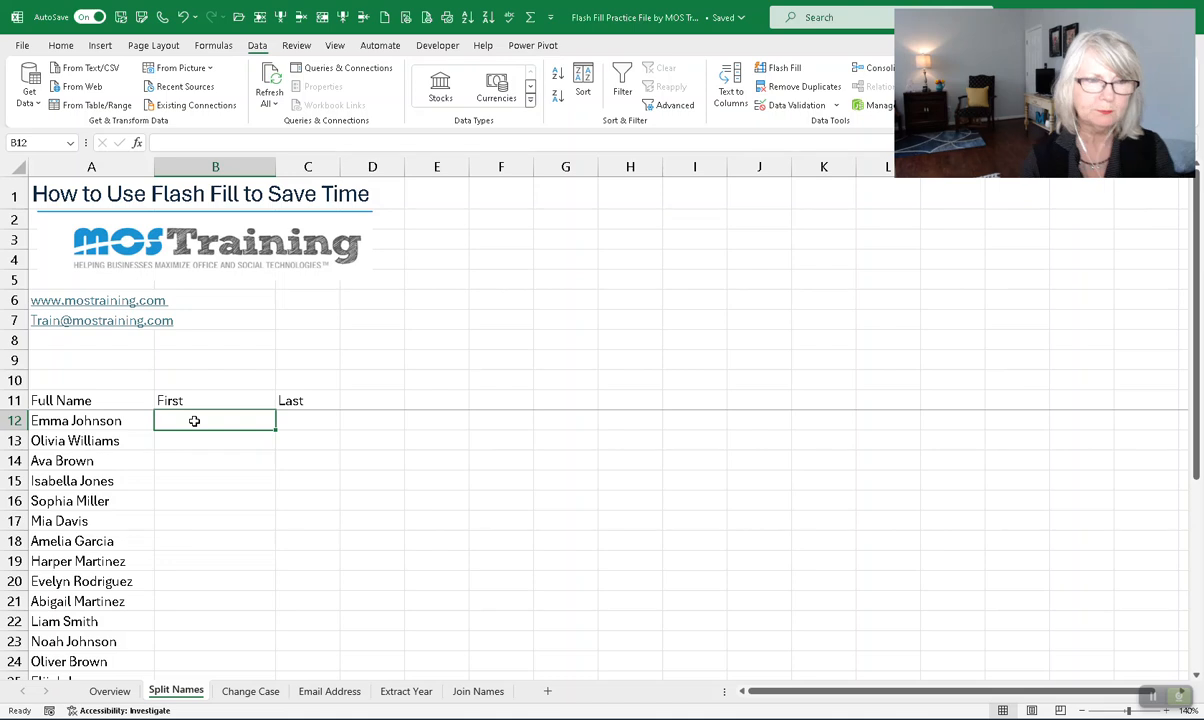
{"action": "scroll", "coordinate": [194, 421], "scroll_direction": "down", "scroll_amount": 1}
{"action": "scroll", "coordinate": [193, 420], "scroll_direction": "up", "scroll_amount": 1}
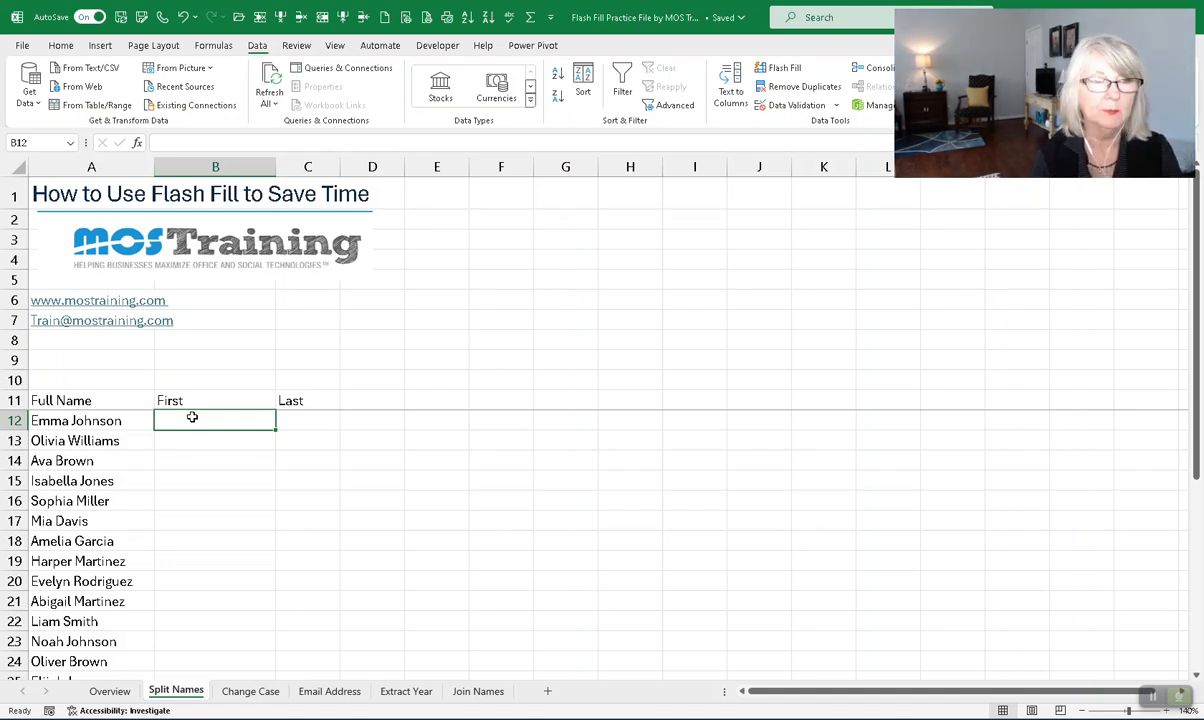
{"action": "type", "text": "Emma"}
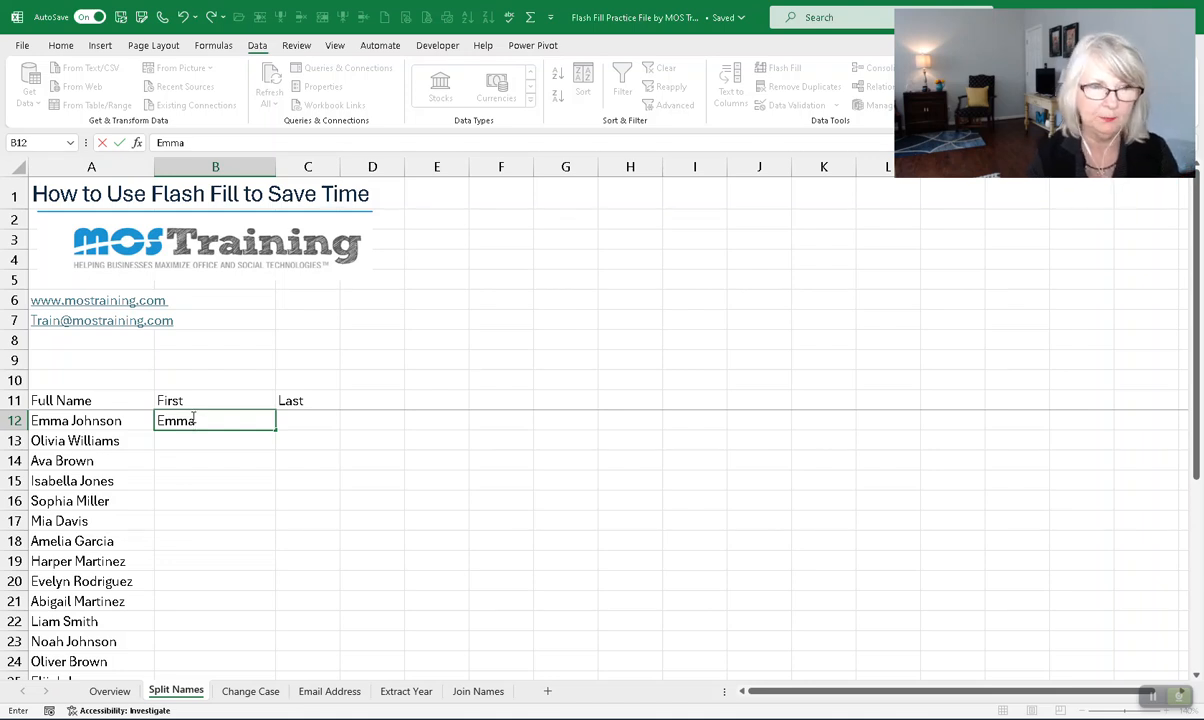
{"action": "key", "text": "Return"}
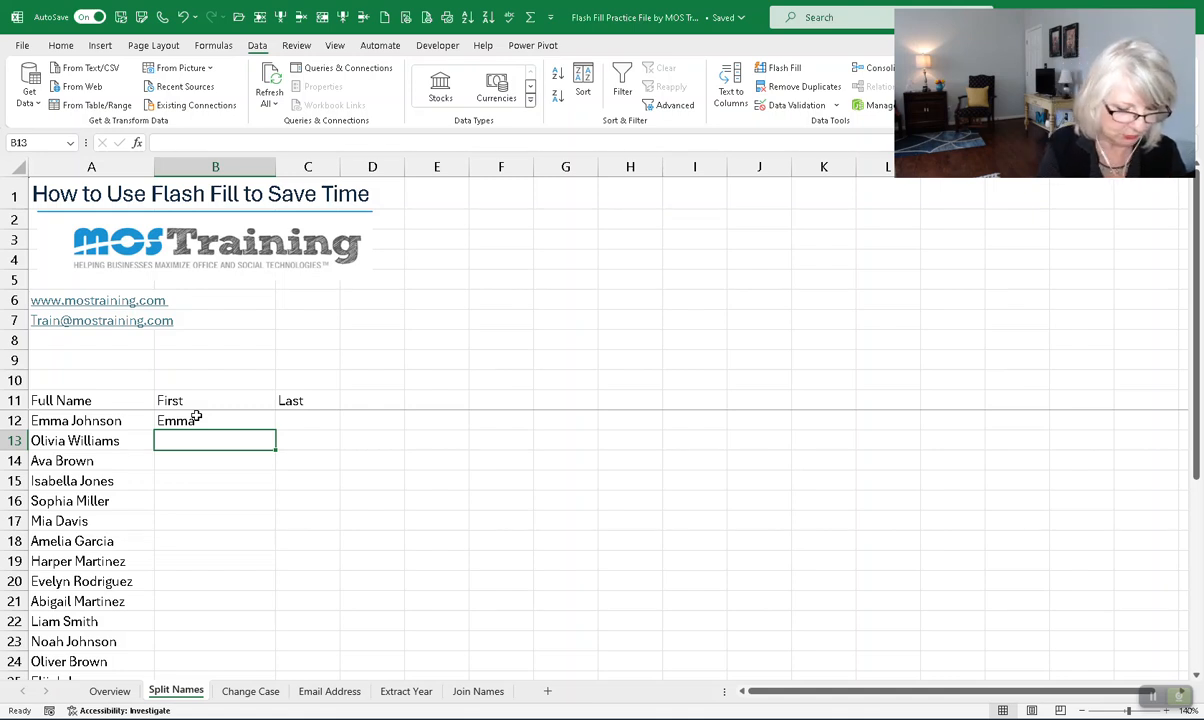
- Flash Fill the remaining first names, changing 19 cells, and close the Flash Fill Options menu unchanged
{"action": "key", "text": "ctrl+e"}
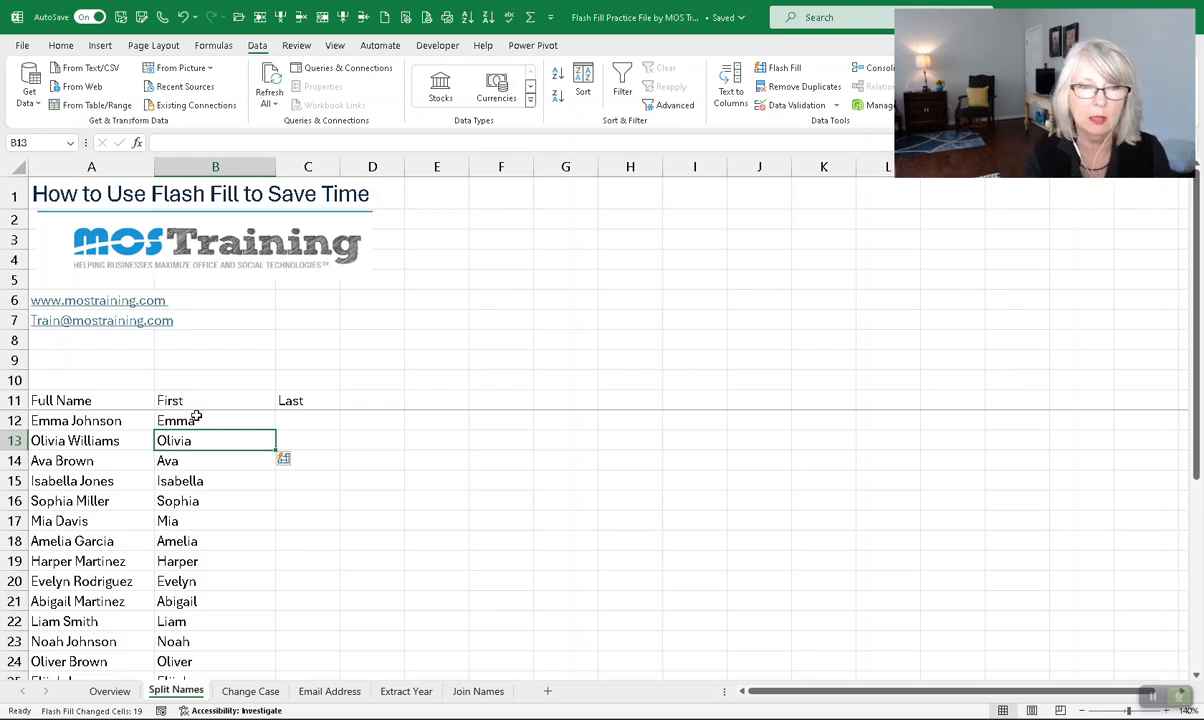
{"action": "left_click", "coordinate": [296, 460]}
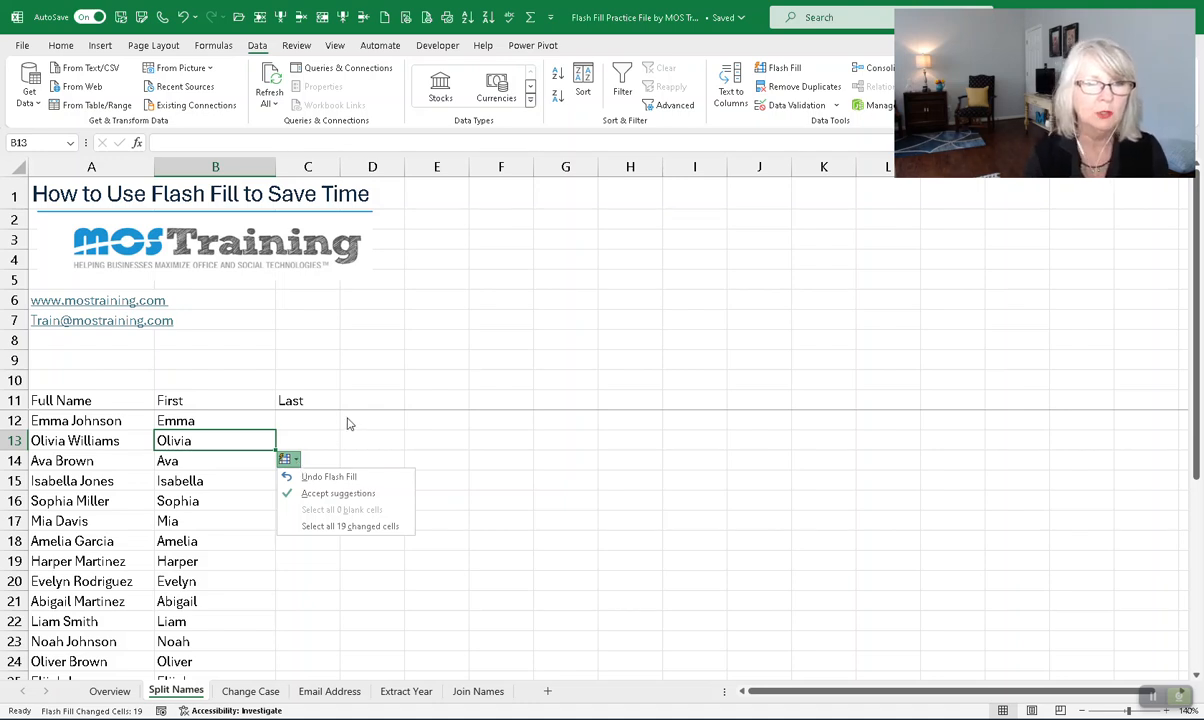
{"action": "left_click", "coordinate": [297, 462]}
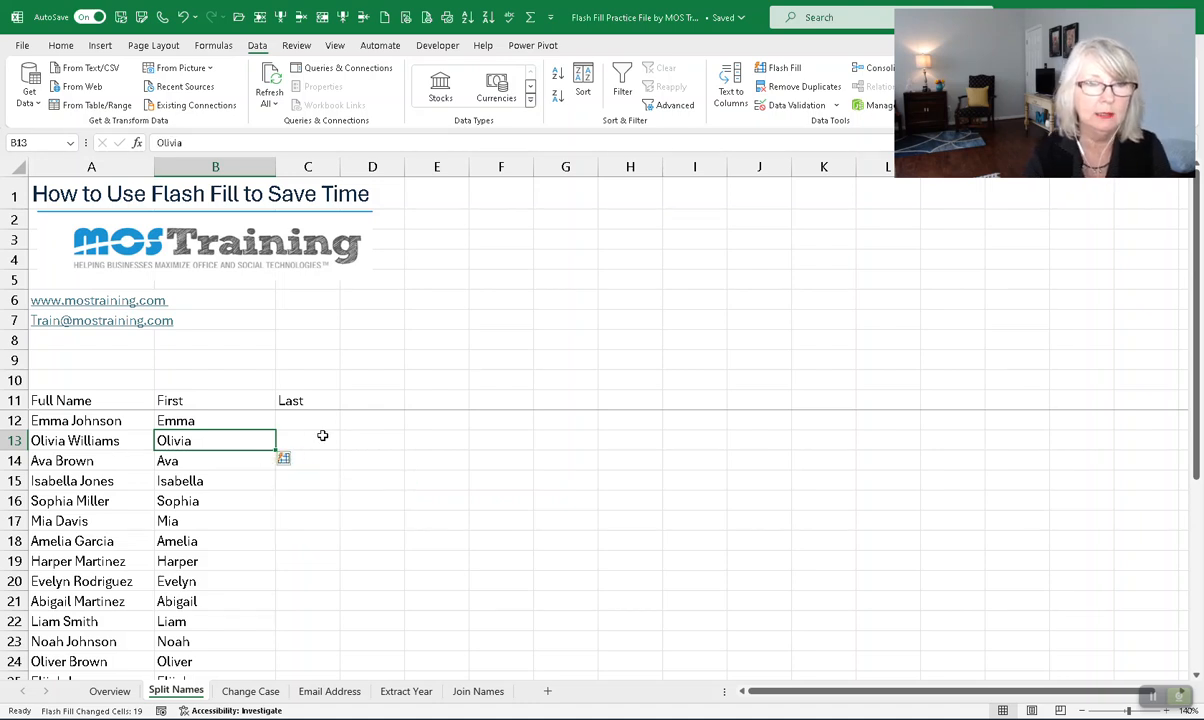
{"action": "left_click", "coordinate": [316, 423]}
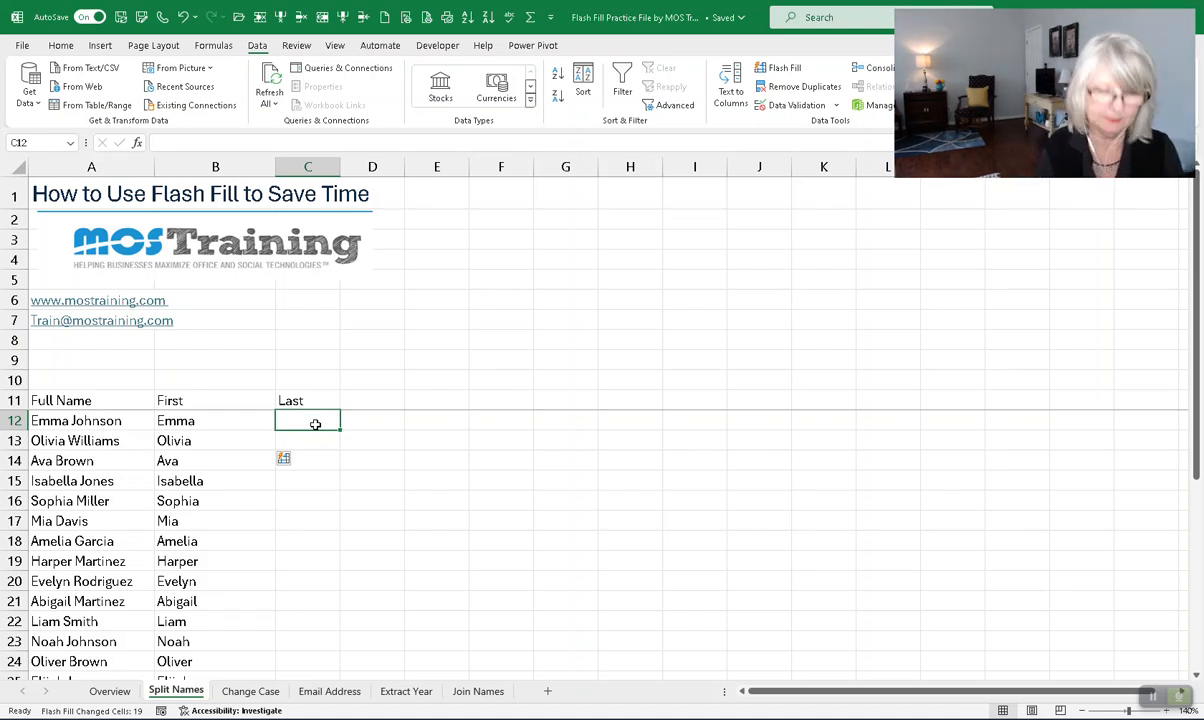
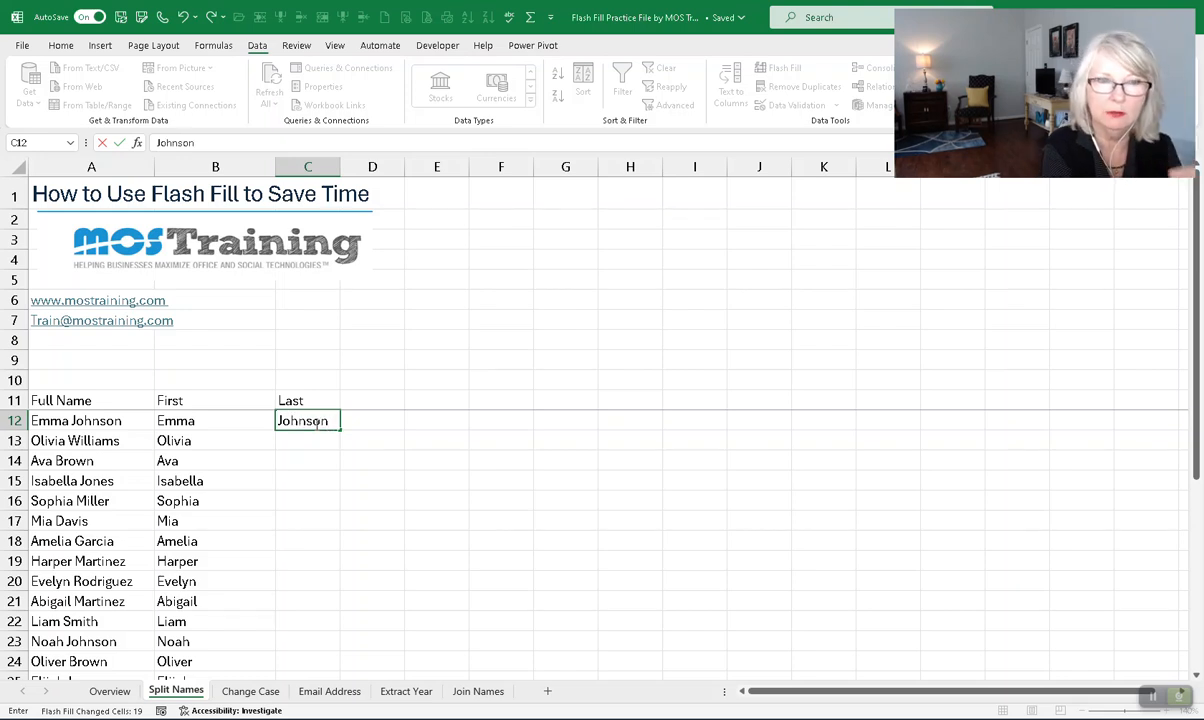
- Enter the first person's surname in C12, try Flash Fill, and dismiss the no-pattern warning
{"action": "key", "text": "Return"}
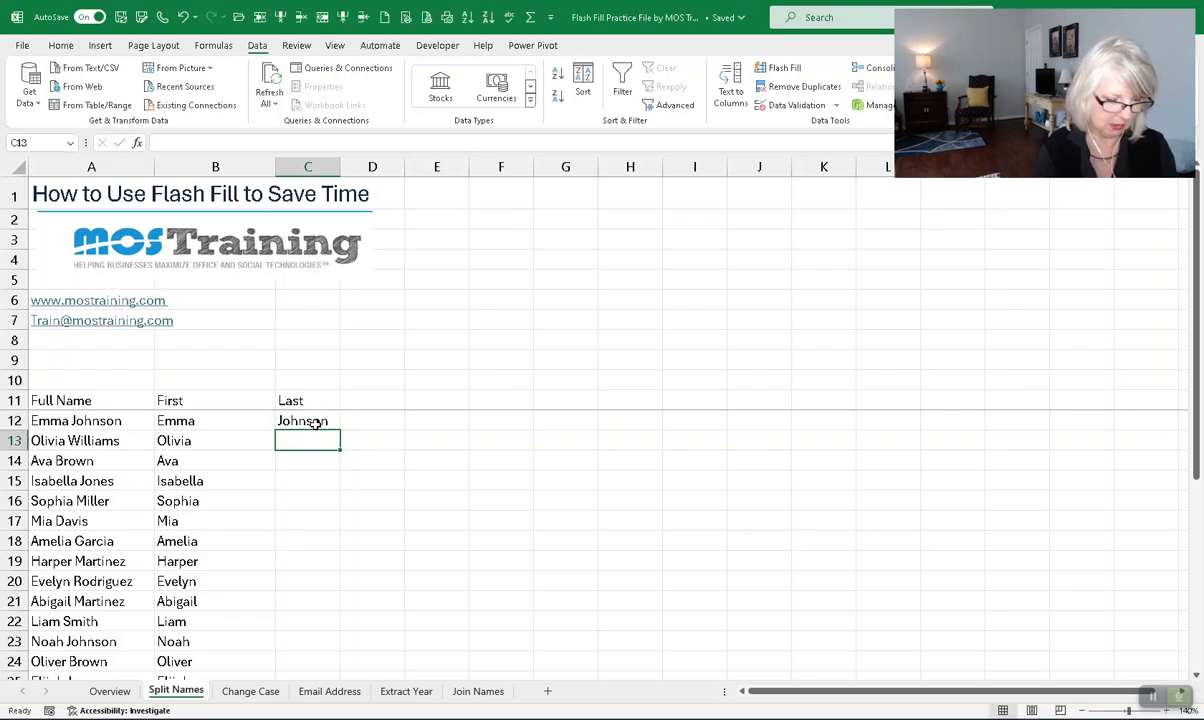
{"action": "key", "text": "ctrl+e"}
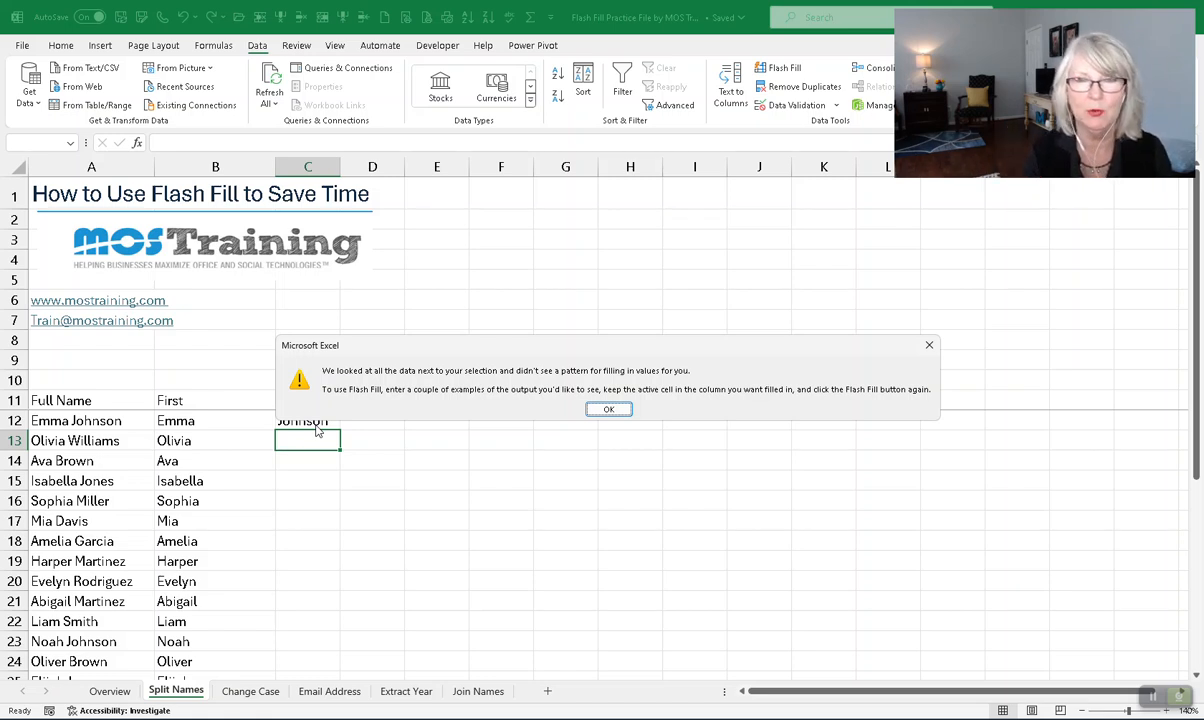
{"action": "left_click", "coordinate": [609, 409]}
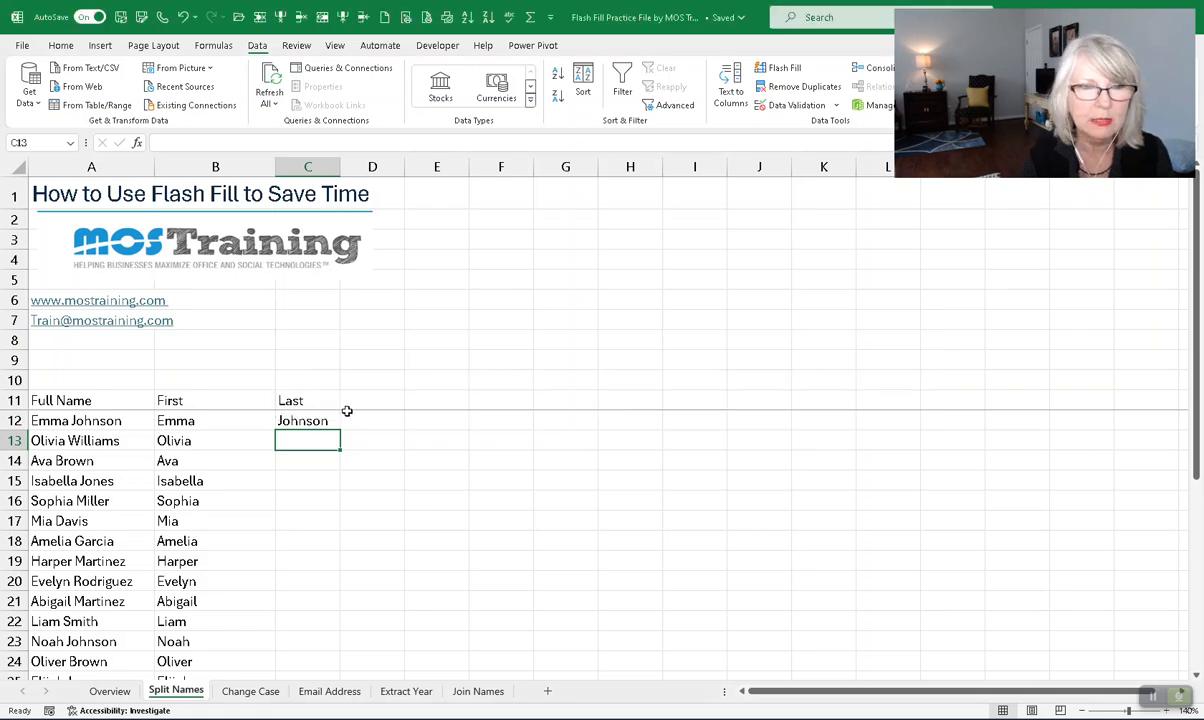
- Copy the surname in C12 down the Last column through row 31 using the fill handle
{"action": "left_click", "coordinate": [308, 423]}
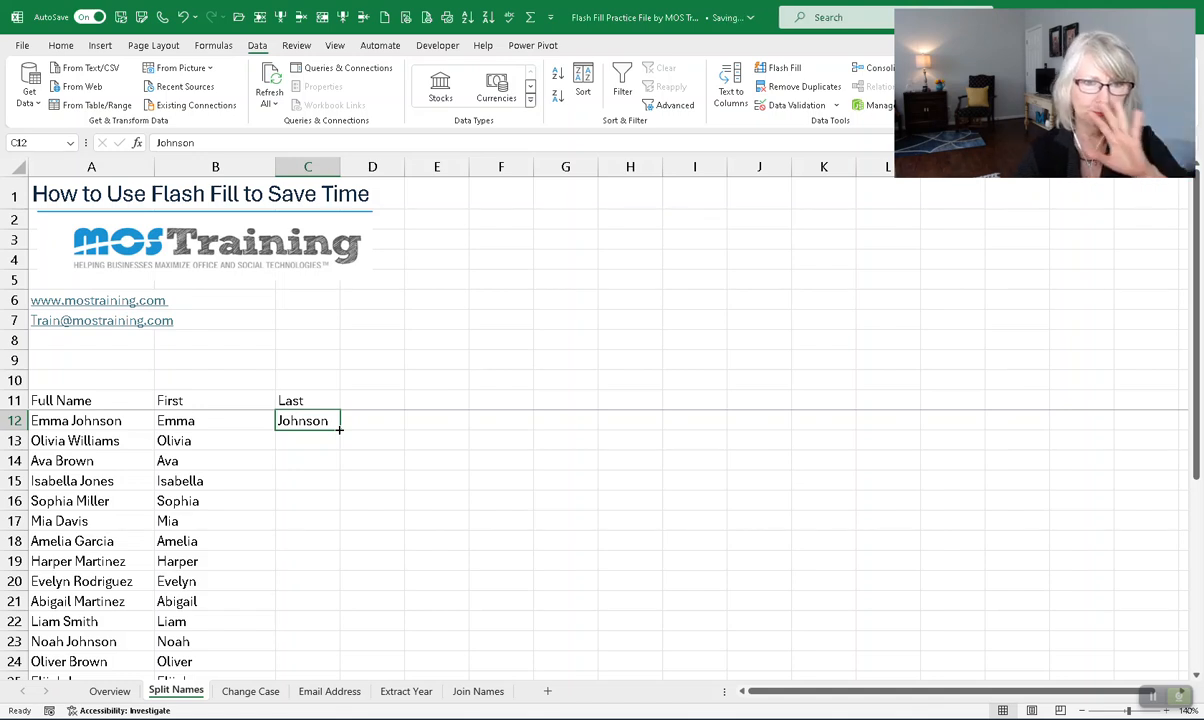
{"action": "double_click", "coordinate": [339, 430]}
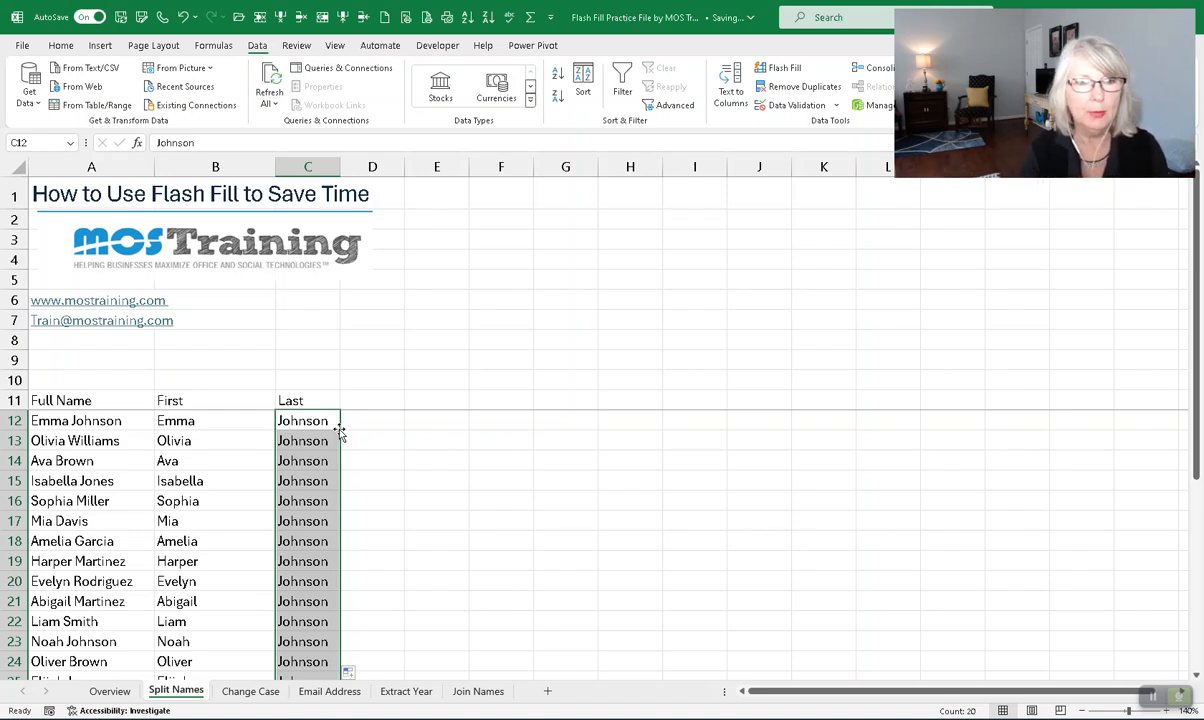
{"action": "scroll", "coordinate": [330, 440], "scroll_direction": "down", "scroll_amount": 5}
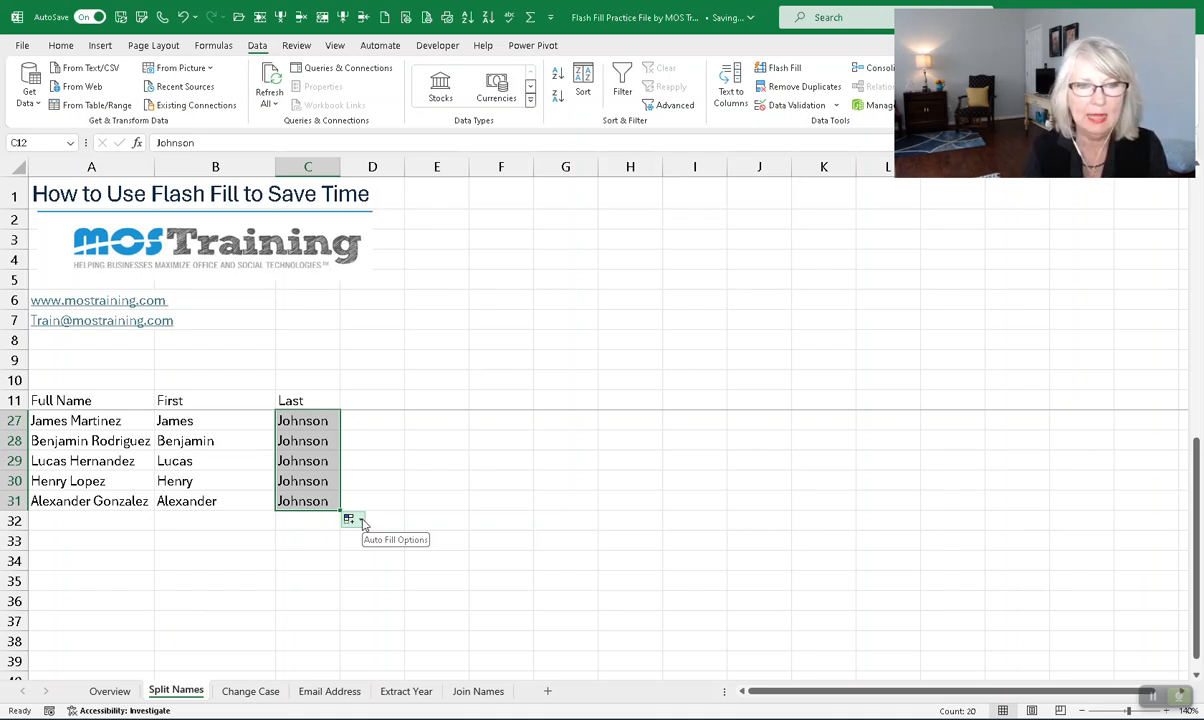
- Change the copied surnames to Flash Fill via Auto Fill Options so 19 rows show their own last names
{"action": "left_click", "coordinate": [360, 520]}
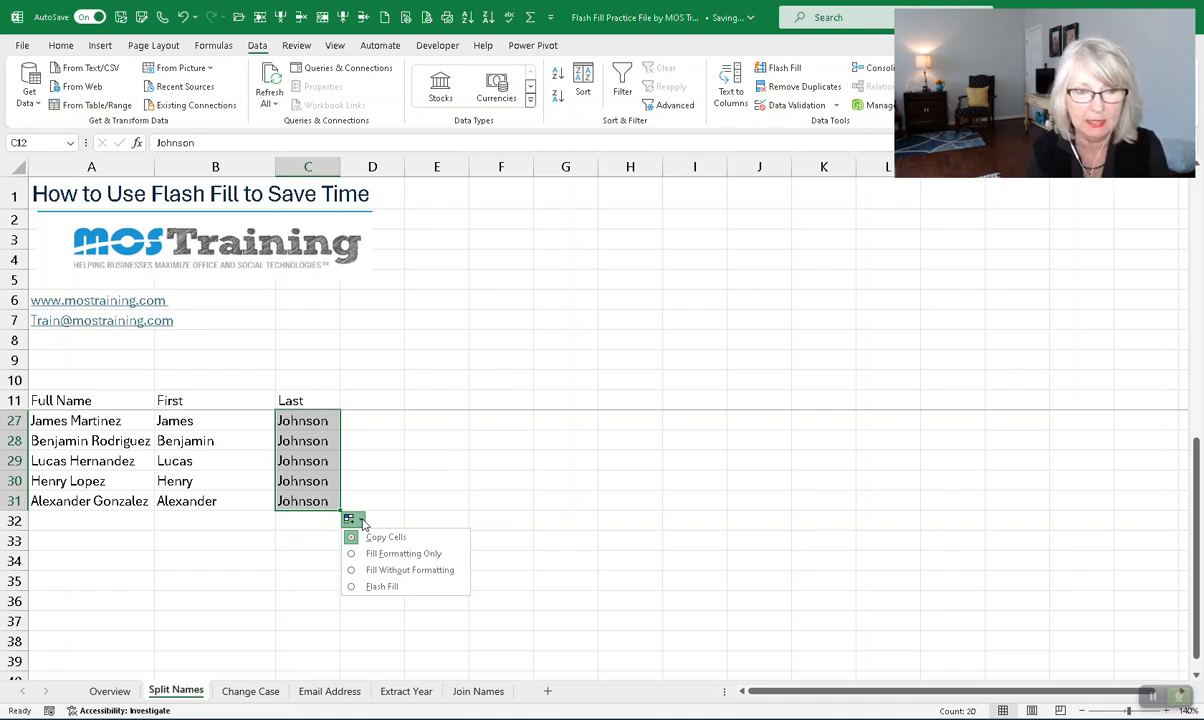
{"action": "left_click", "coordinate": [352, 588]}
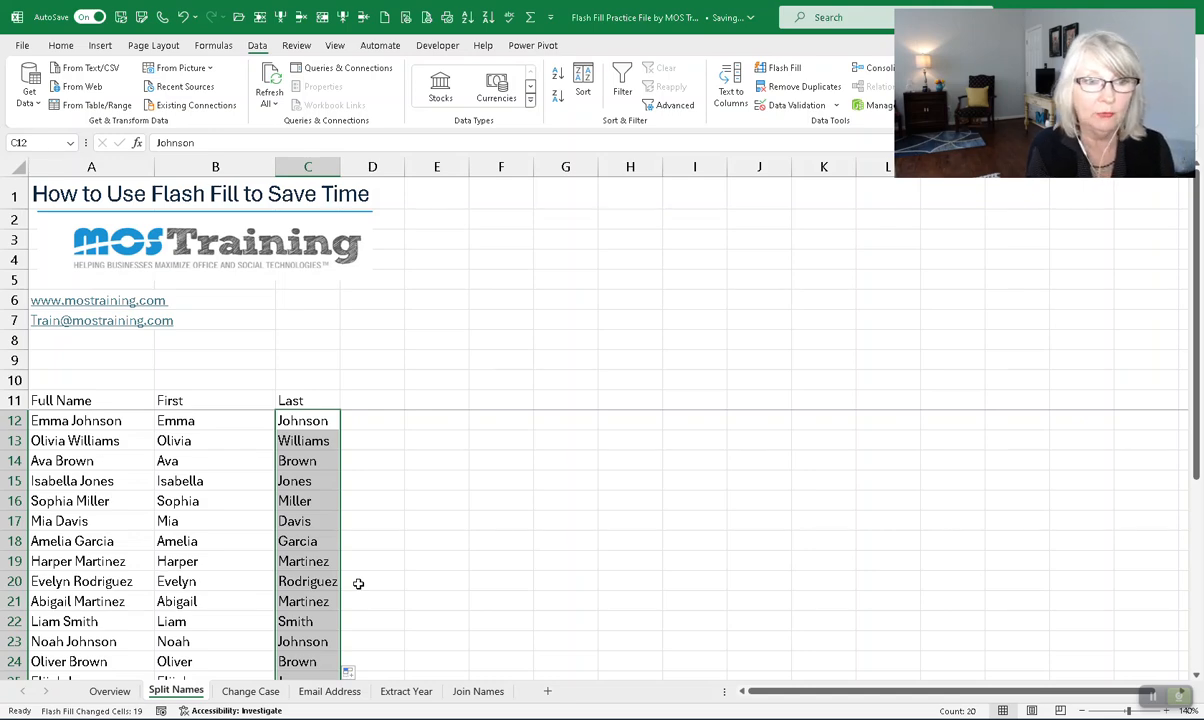
{"action": "scroll", "coordinate": [430, 489], "scroll_direction": "down", "scroll_amount": 2}
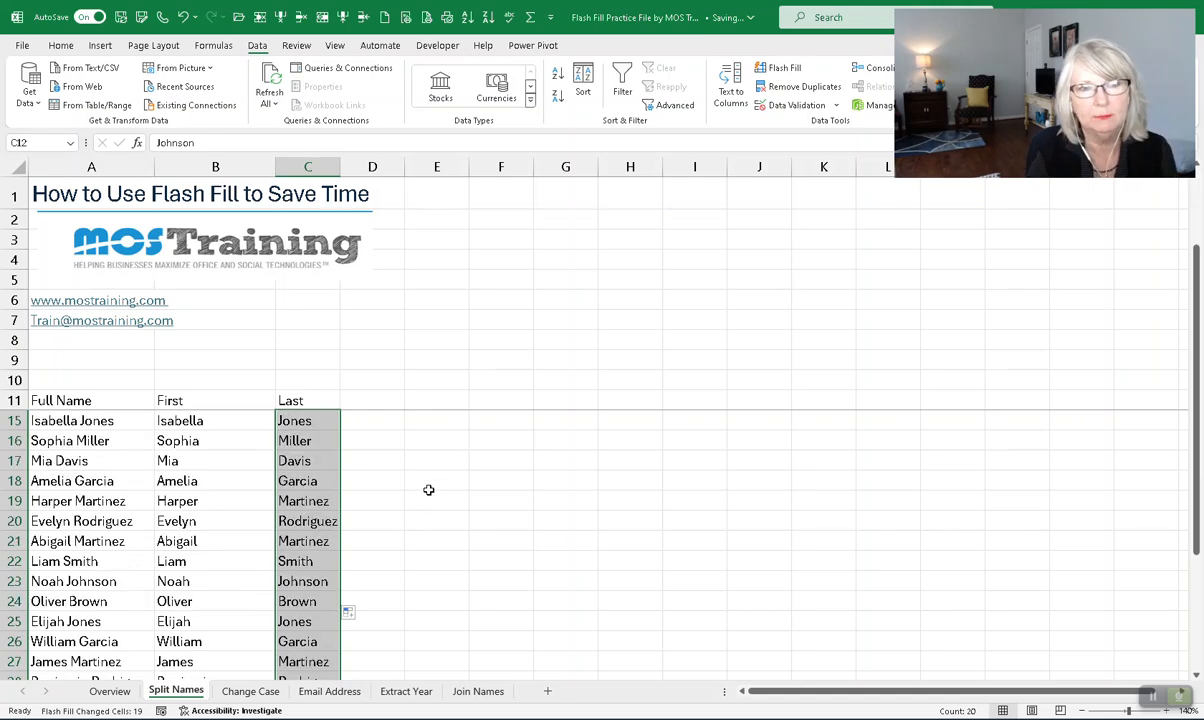
{"action": "scroll", "coordinate": [428, 485], "scroll_direction": "up", "scroll_amount": 2}
{"action": "scroll", "coordinate": [426, 485], "scroll_direction": "down", "scroll_amount": 4}
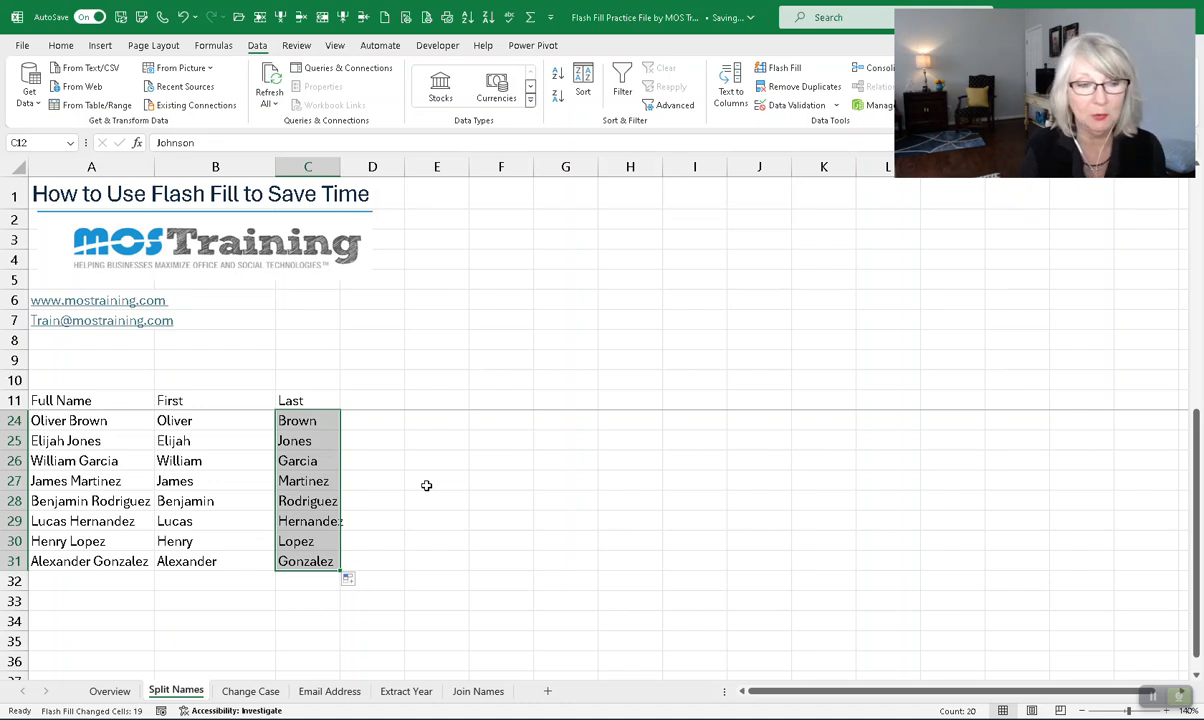
- On the Change Case sheet, enter the first person's first name in proper case in B5
{"action": "left_click", "coordinate": [242, 692]}
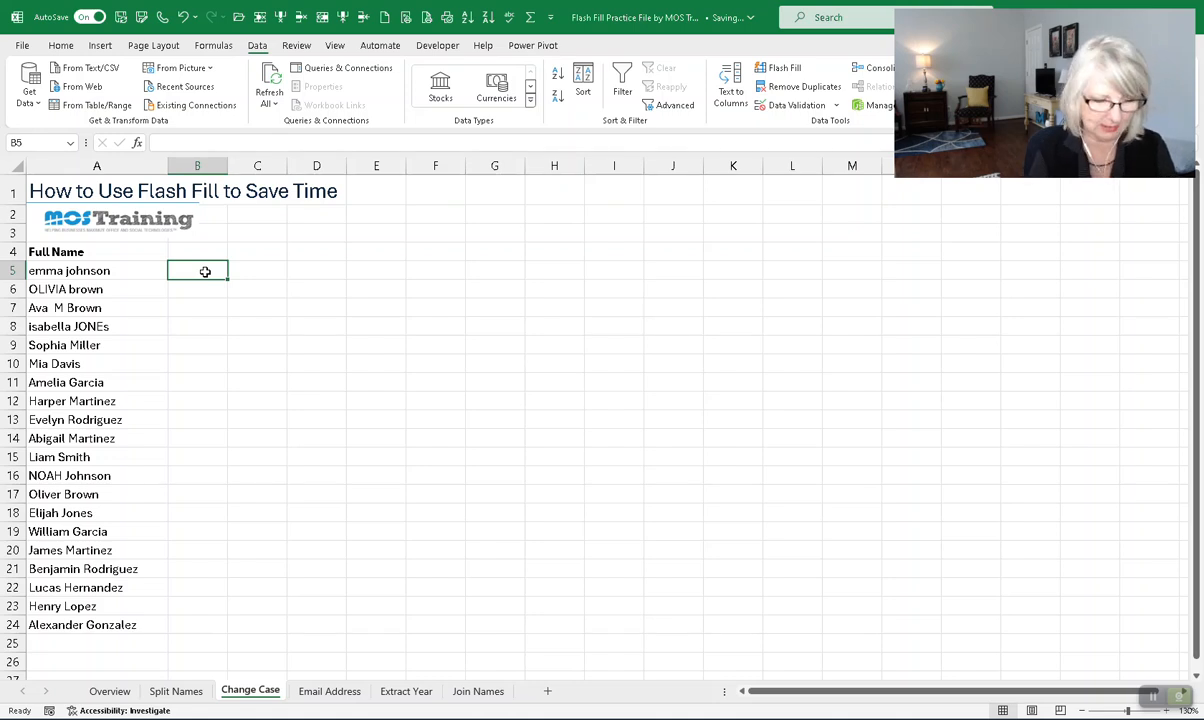
{"action": "type", "text": "Ejmm"}
{"action": "key", "text": "BackSpace"}
{"action": "key", "text": "BackSpace"}
{"action": "key", "text": "BackSpace"}
{"action": "type", "text": "mma"}
{"action": "key", "text": "Return"}
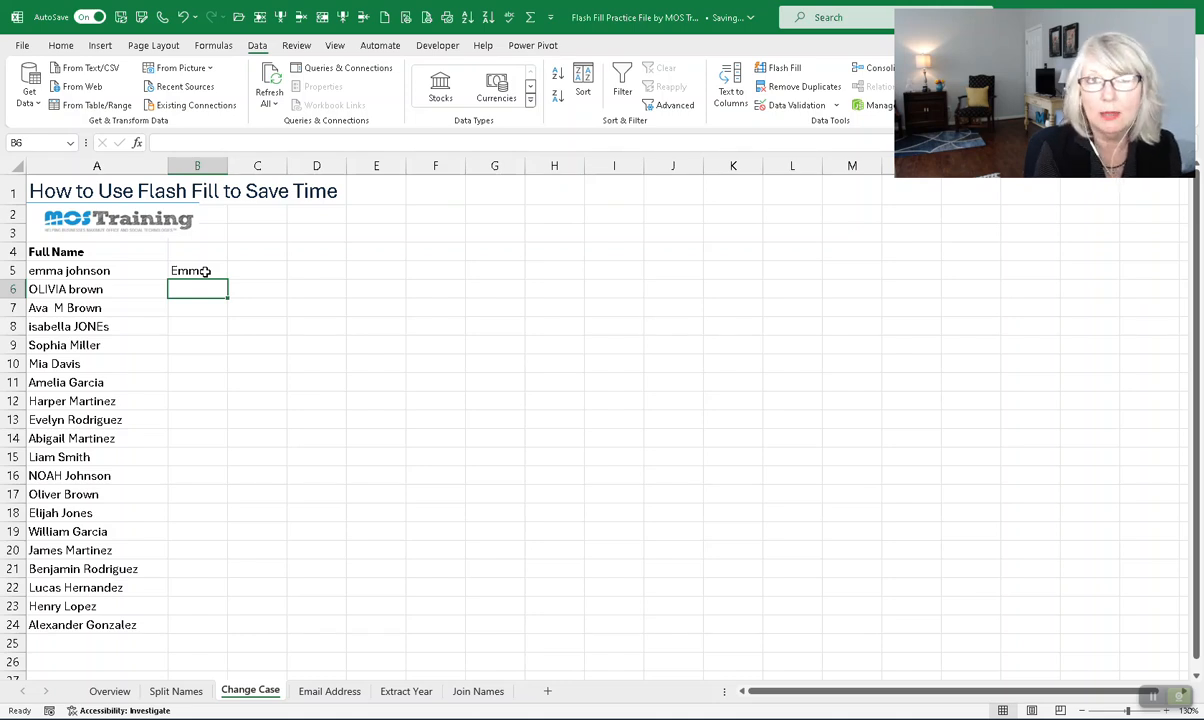
- Flash Fill the remaining proper-case first names, changing 19 cells
{"action": "key", "text": "ctrl+e"}
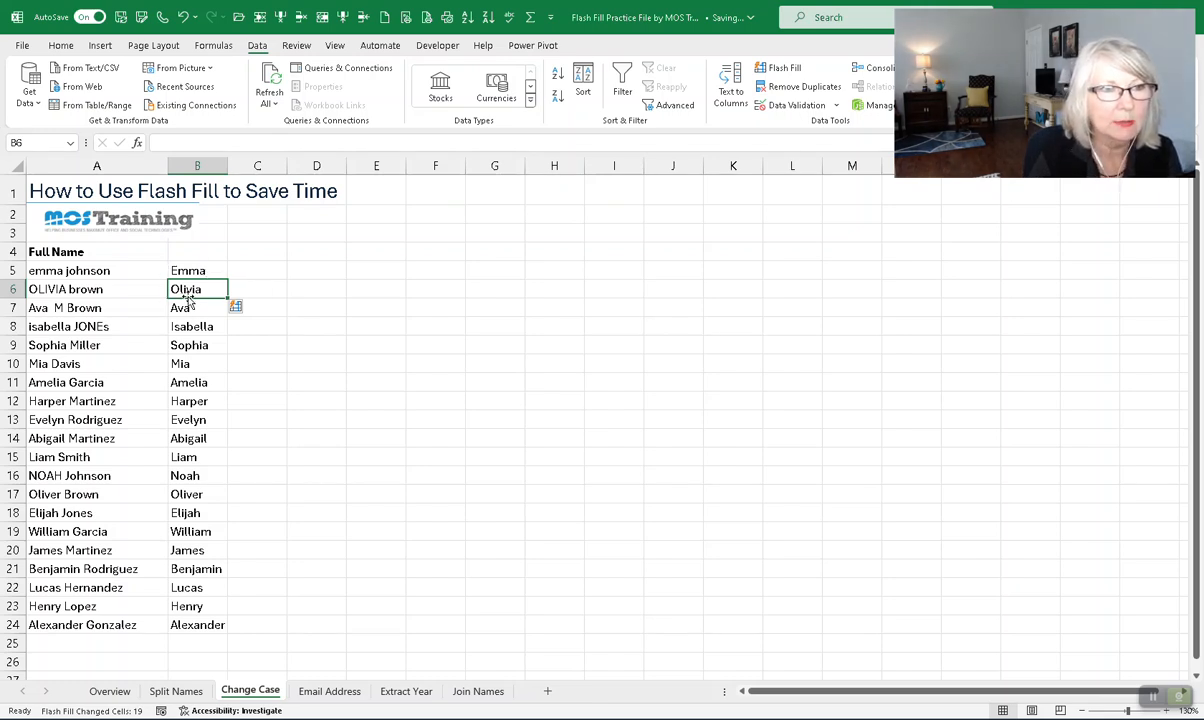
{"action": "left_click", "coordinate": [187, 270]}
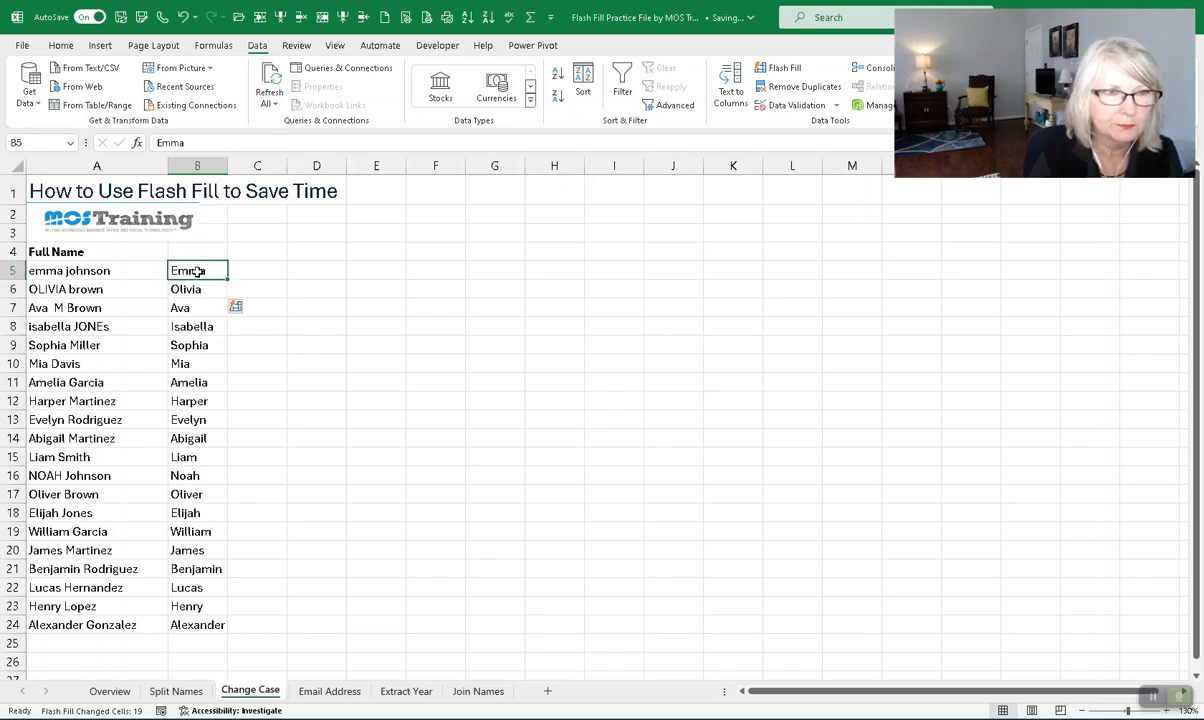
{"action": "left_click", "coordinate": [270, 268]}
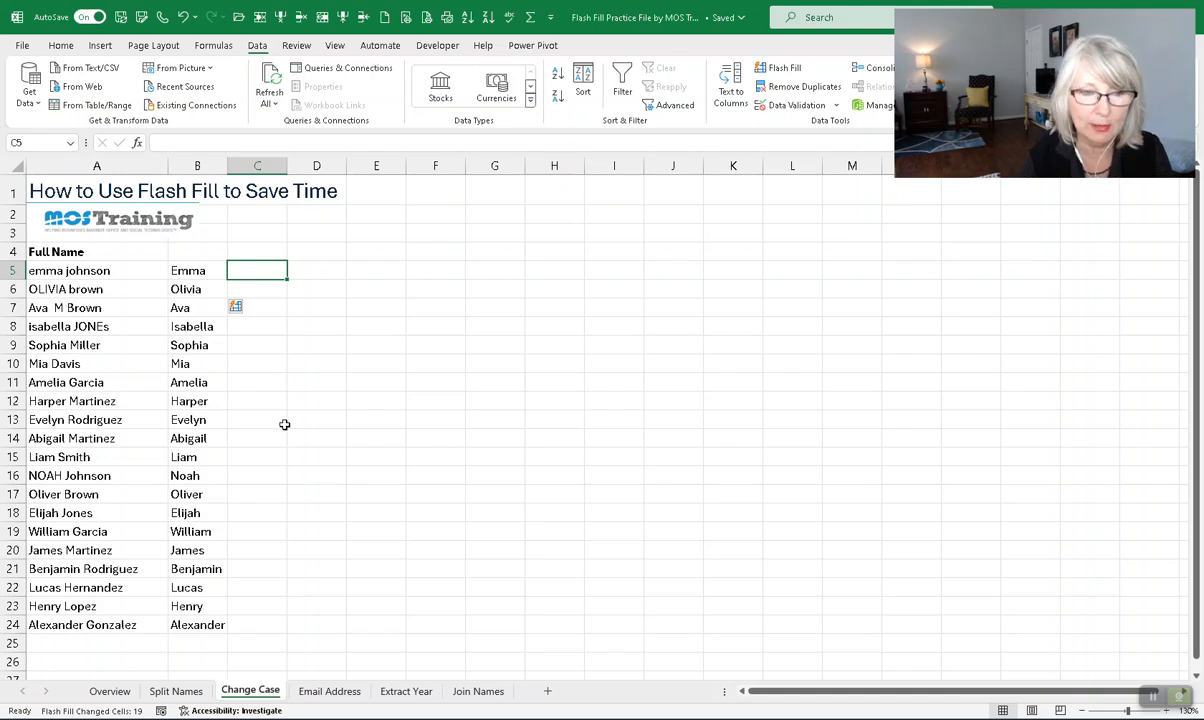
- Switch to the Email Address sheet with its Full Name list
{"action": "left_click", "coordinate": [306, 691]}
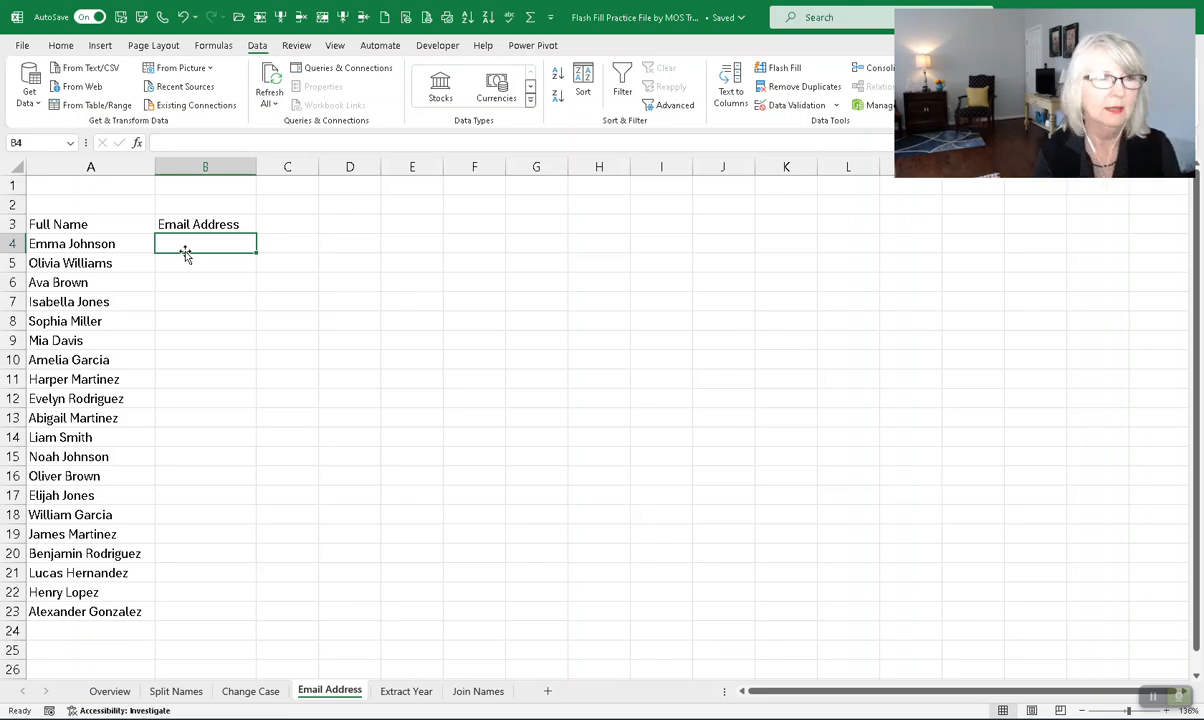
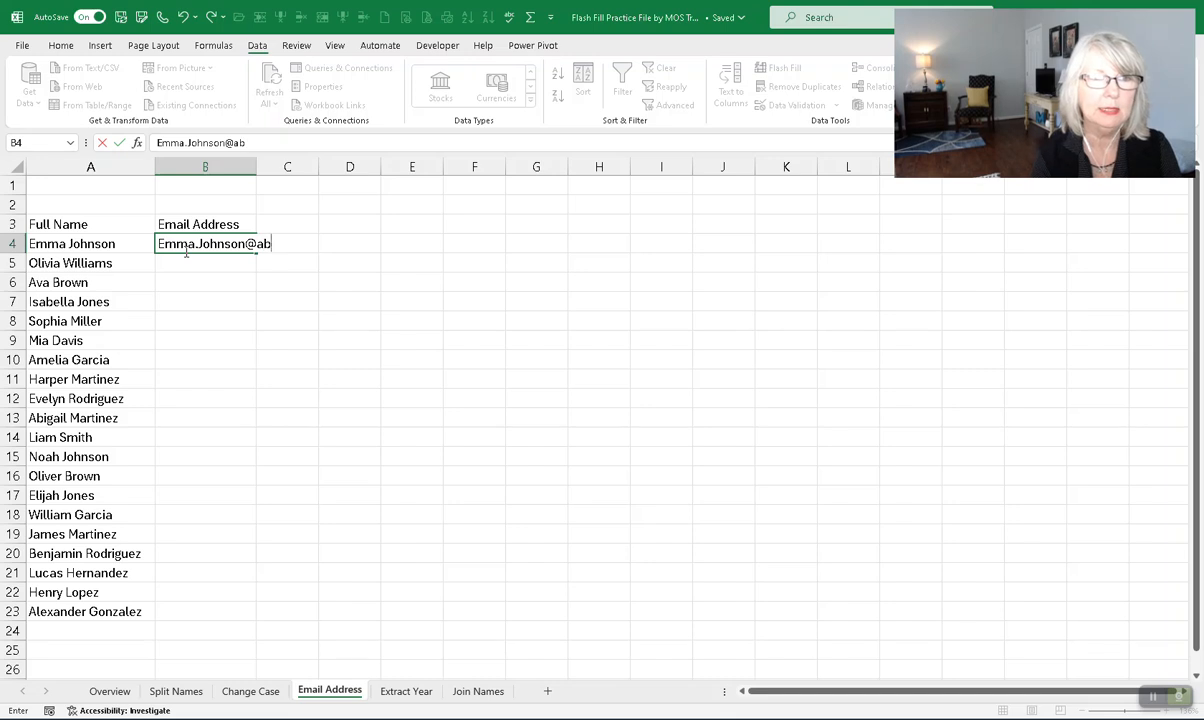
{"action": "key", "text": "Return"}
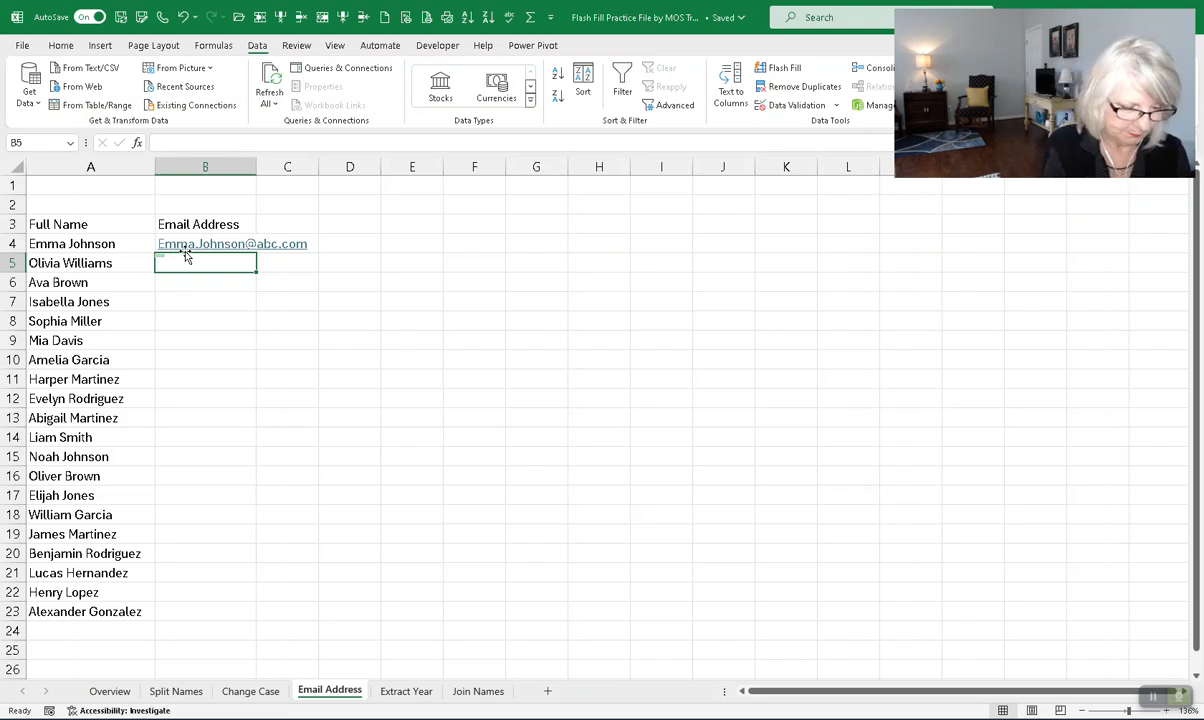
{"action": "key", "text": "ctrl+e"}
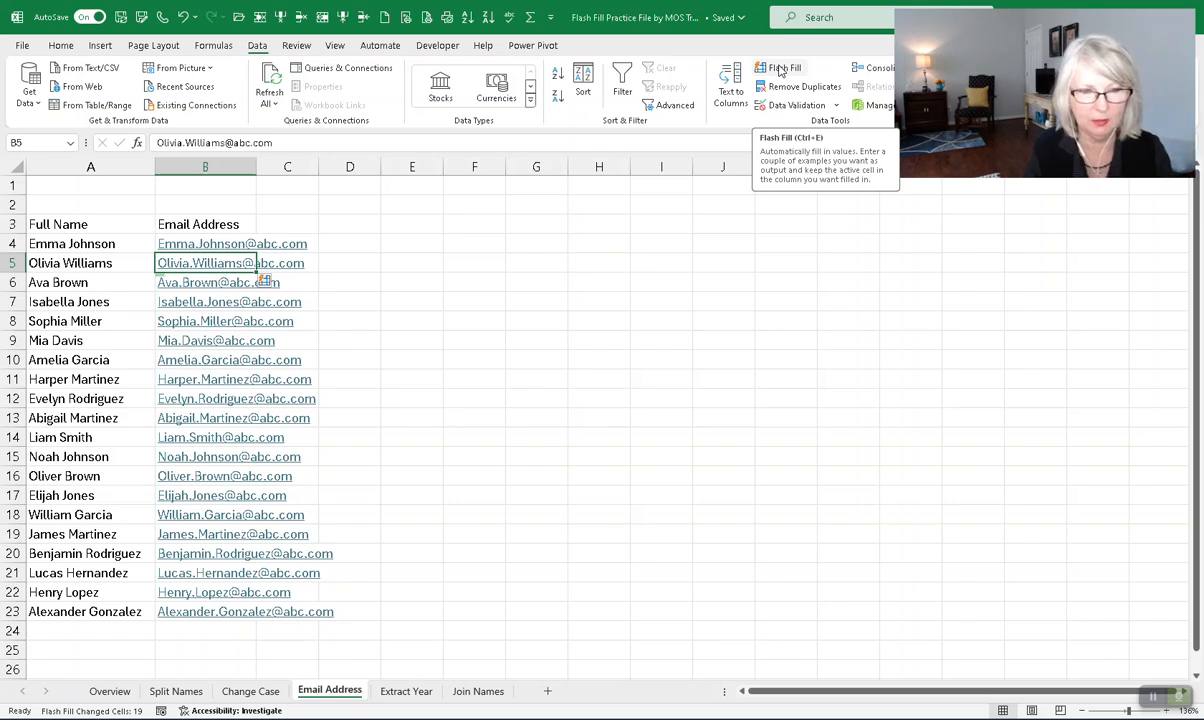
- On the Extract Year sheet, enter 2011 in C4, Flash Fill the hire years, then go to Join Names
{"action": "left_click", "coordinate": [403, 696]}
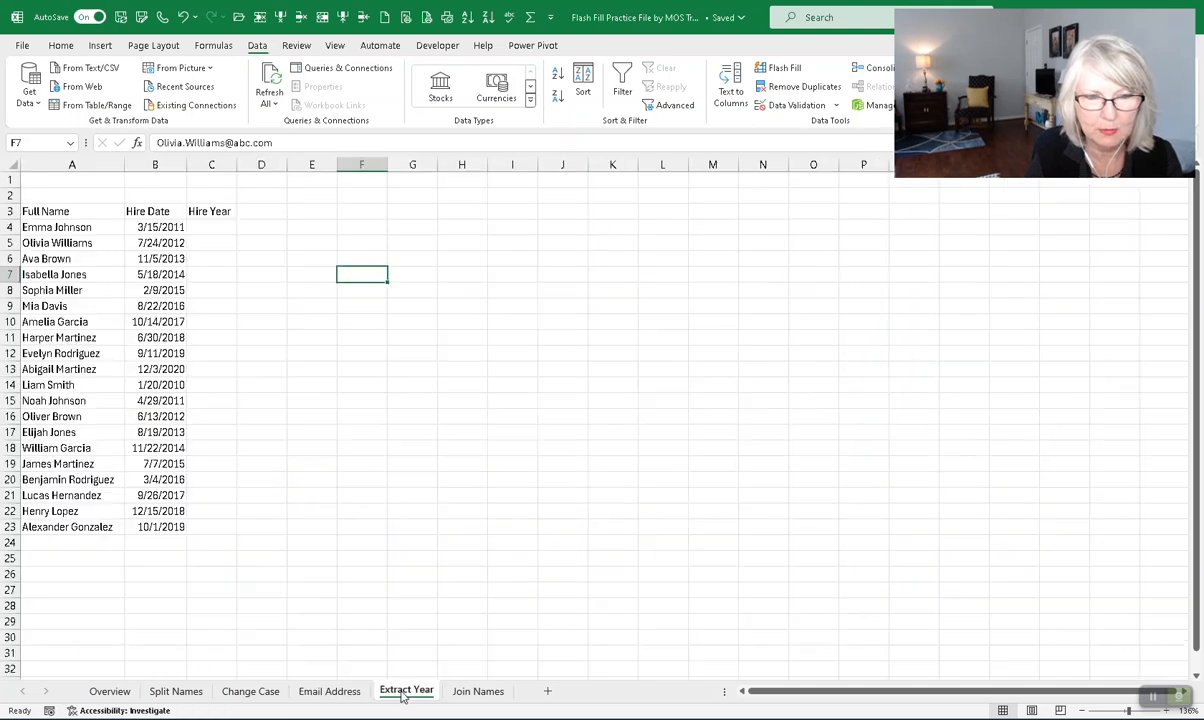
{"action": "left_click", "coordinate": [229, 231]}
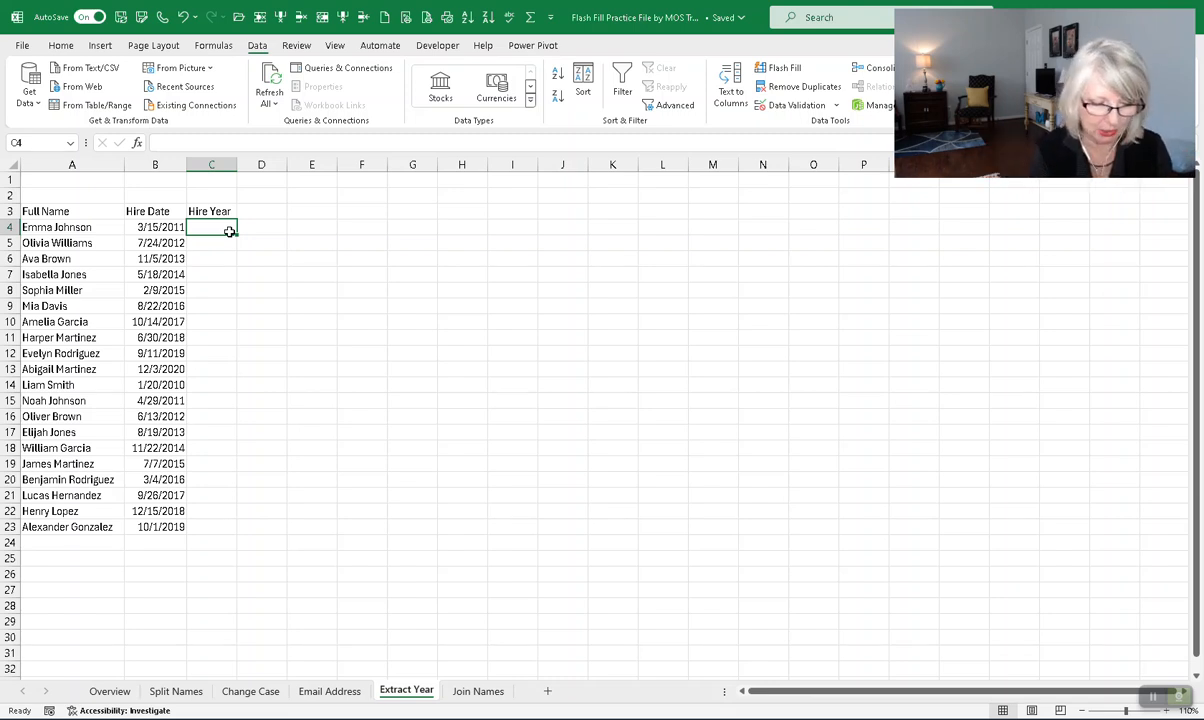
{"action": "type", "text": "2011"}
{"action": "key", "text": "Return"}
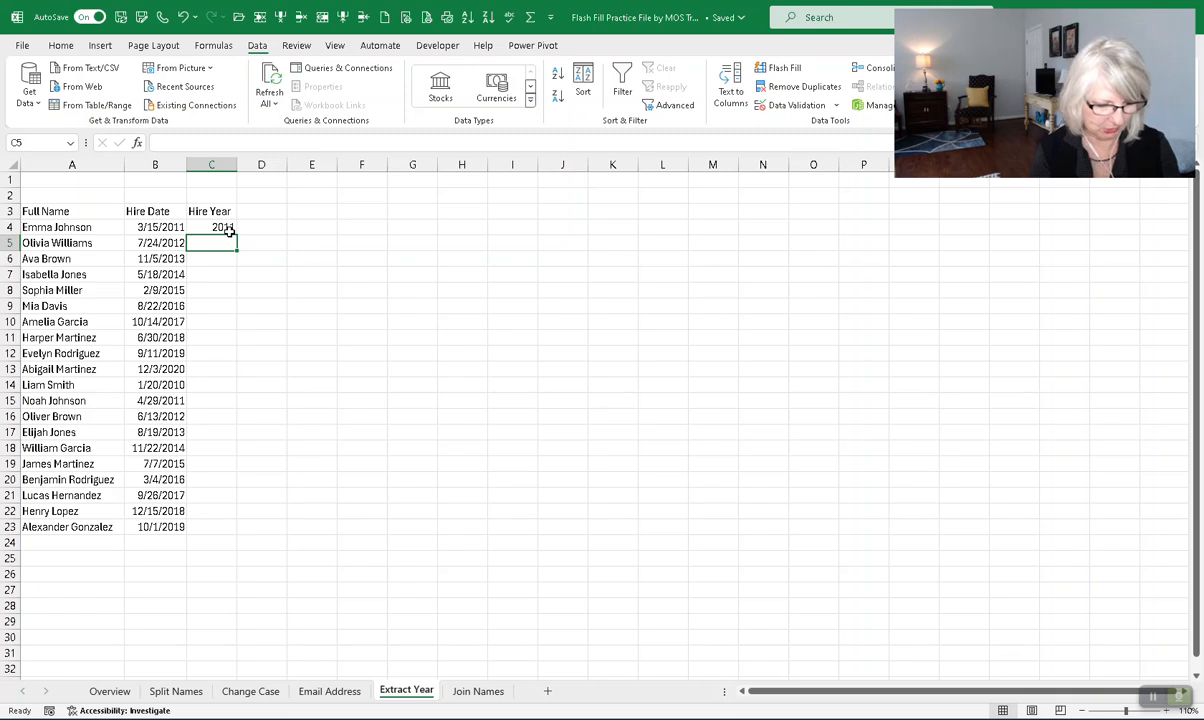
{"action": "key", "text": "ctrl+e"}
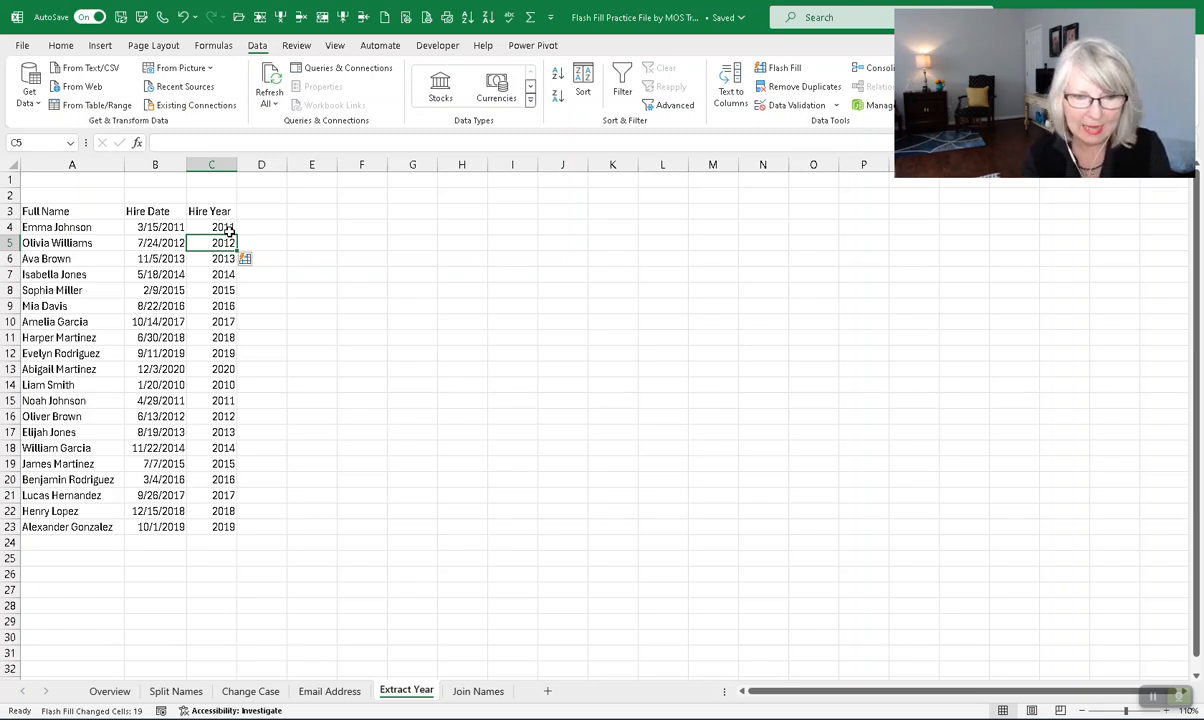
{"action": "left_click", "coordinate": [474, 692]}
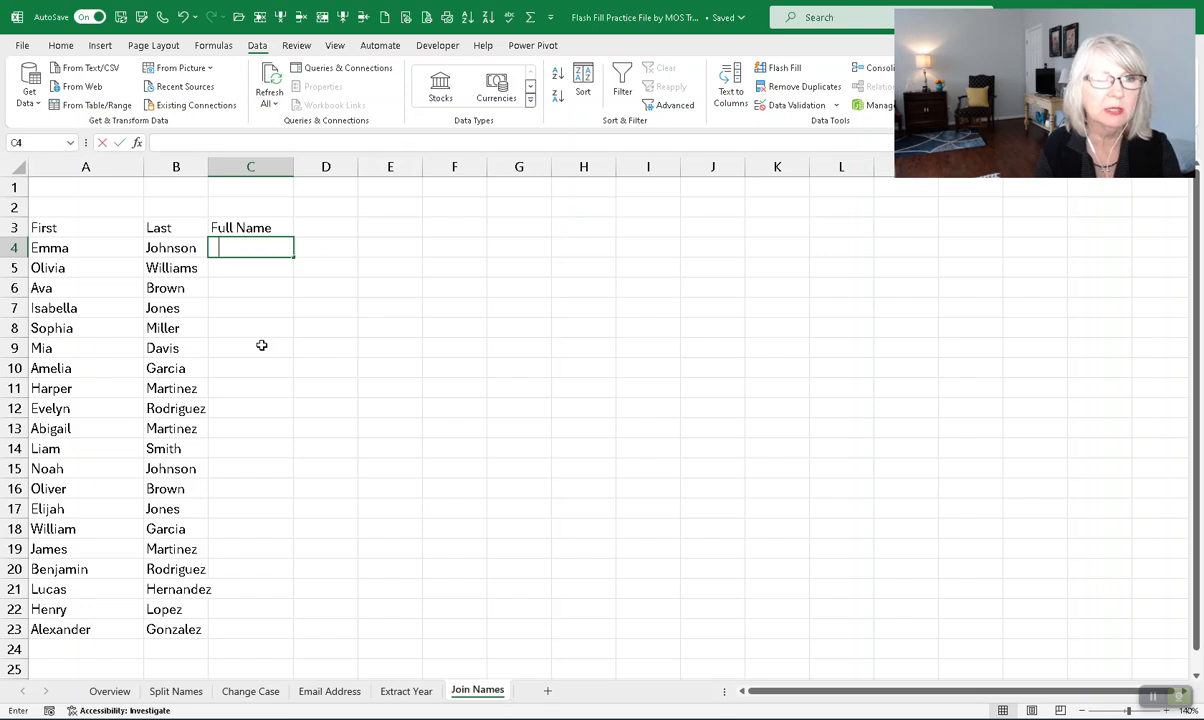
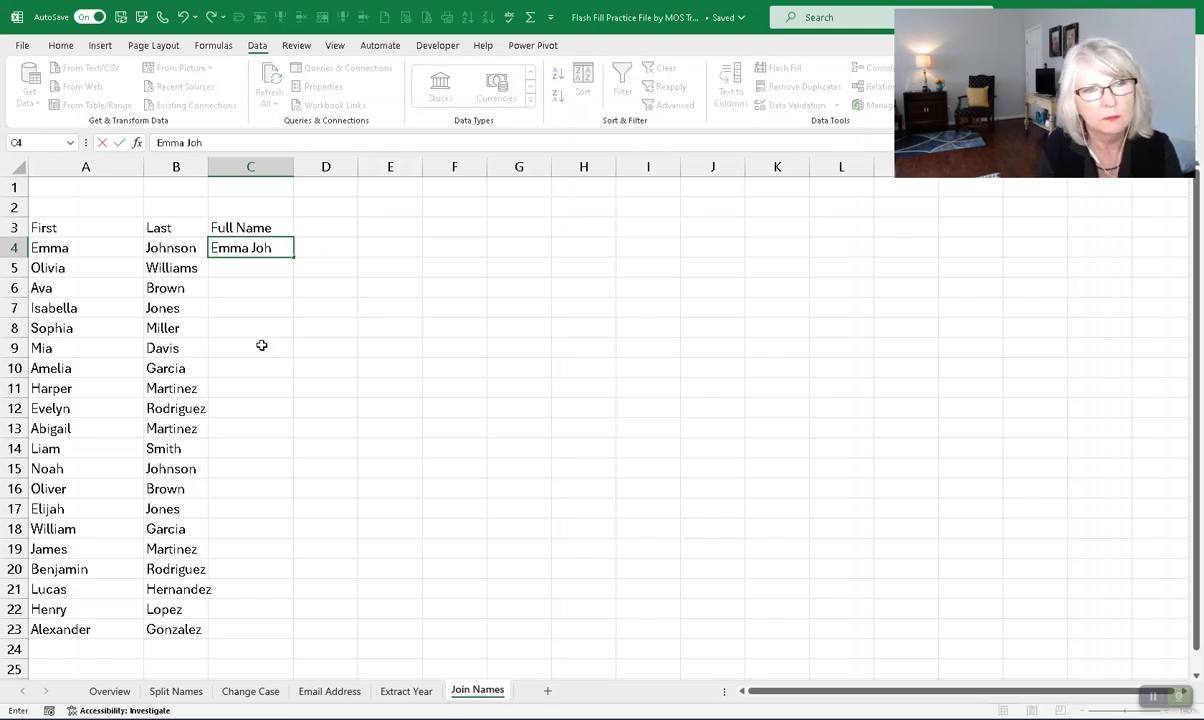
- Type the first person's full name in C4 under Full Name as the example
{"action": "key", "text": "Return"}
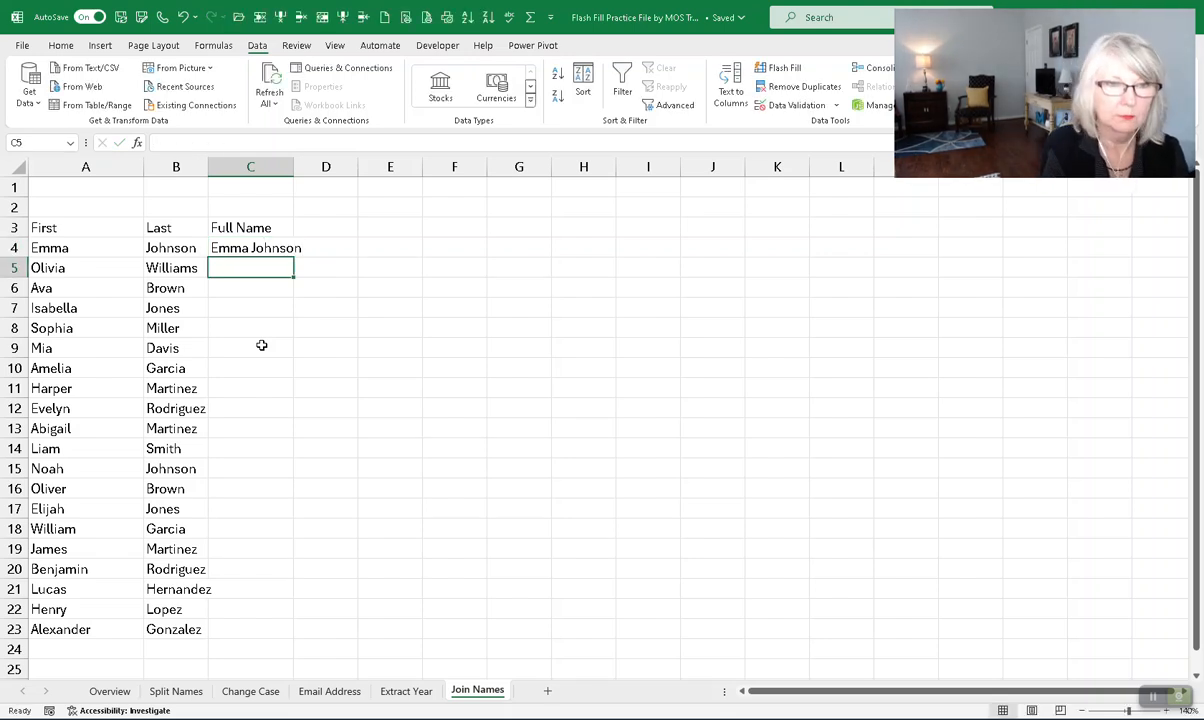
- Try Flash Fill, dismiss the no-pattern warning, and reselect C4
{"action": "key", "text": "ctrl+e"}
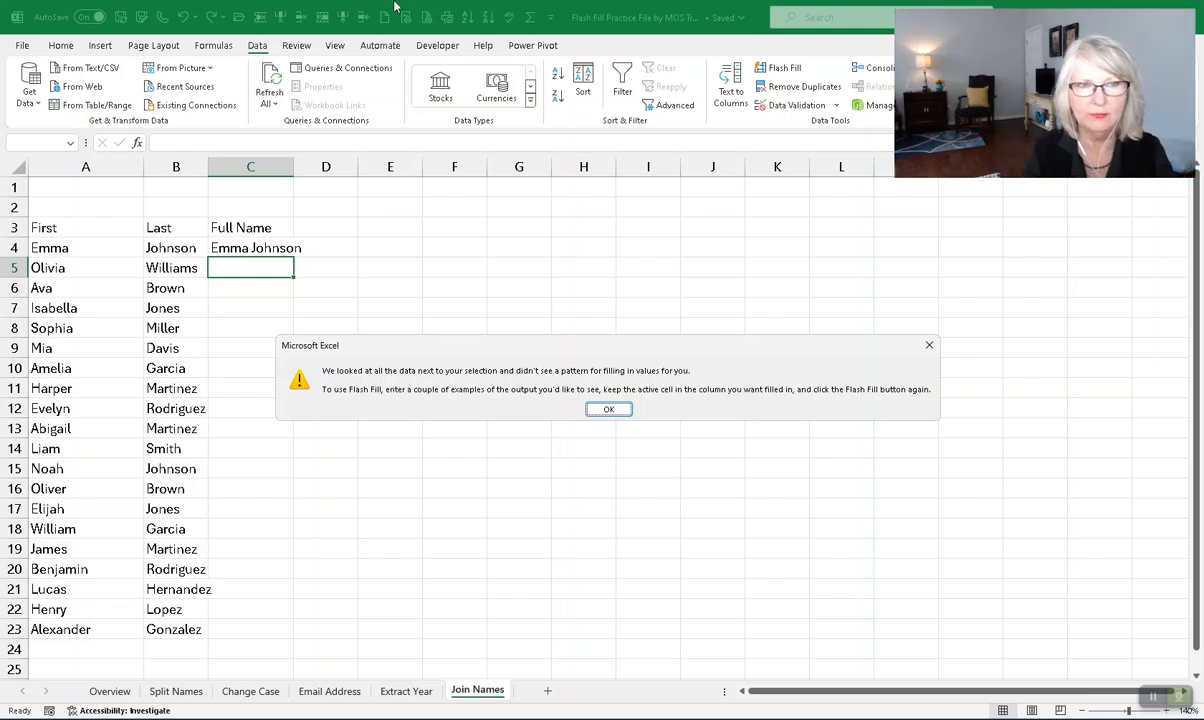
{"action": "left_click", "coordinate": [608, 410]}
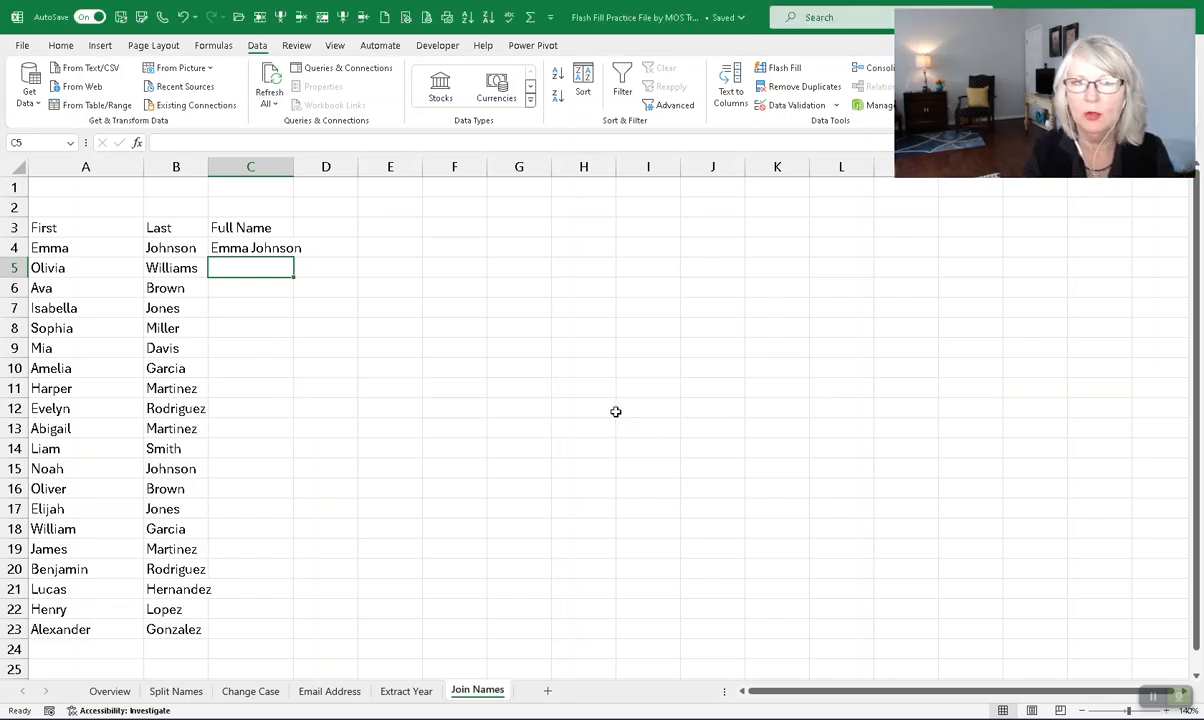
{"action": "left_click", "coordinate": [278, 252]}
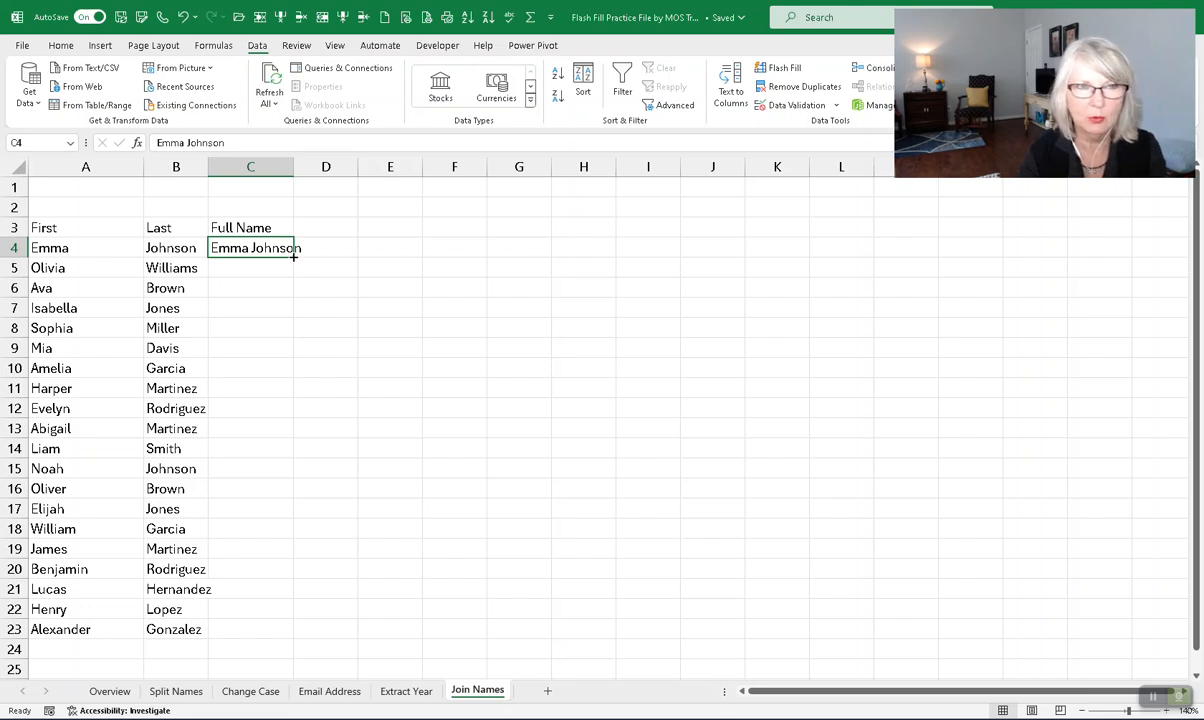
- Flash-fill the Full Name column from C4 down with joined first and last names, then view Overview
{"action": "double_click", "coordinate": [294, 257]}
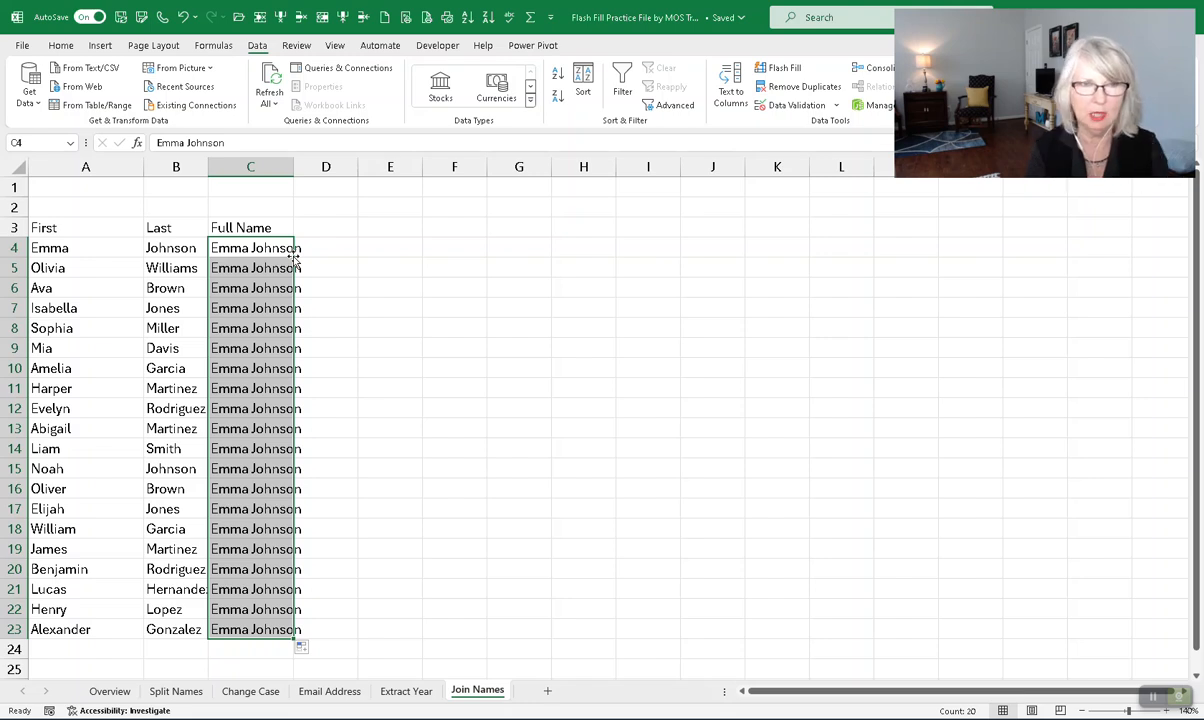
{"action": "scroll", "coordinate": [310, 440], "scroll_direction": "down", "scroll_amount": 2}
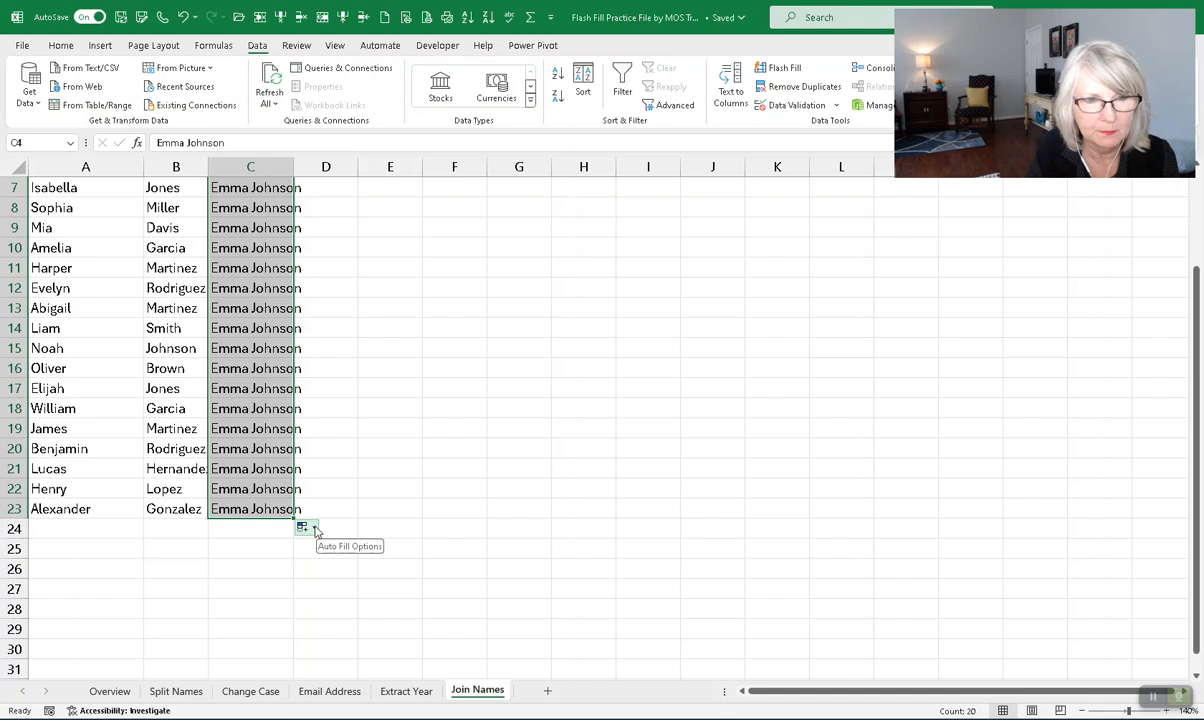
{"action": "left_click", "coordinate": [313, 529]}
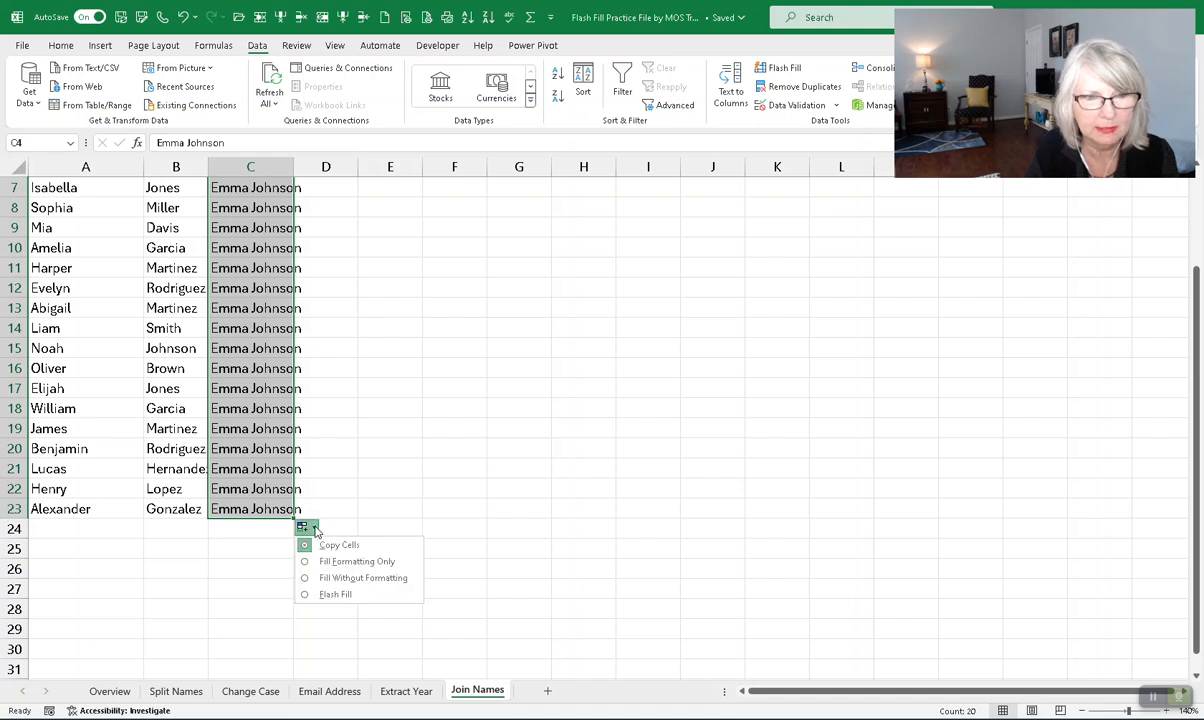
{"action": "left_click", "coordinate": [320, 594]}
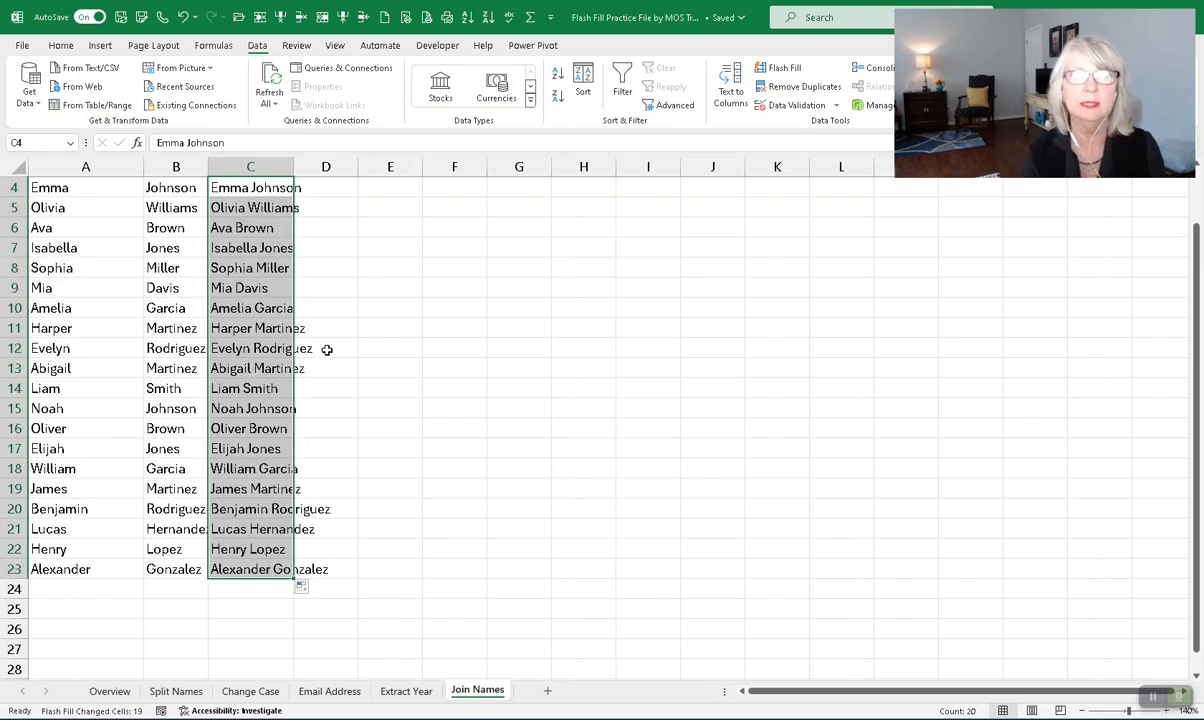
{"action": "scroll", "coordinate": [432, 332], "scroll_direction": "up", "scroll_amount": 1}
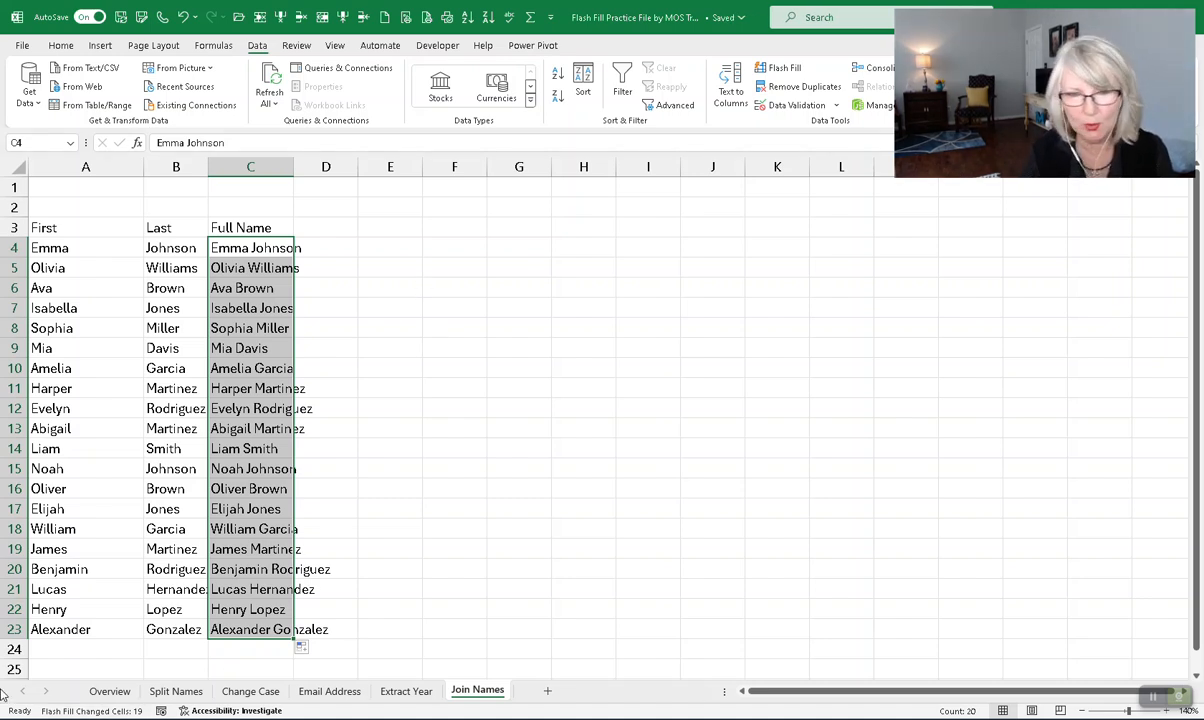
{"action": "left_click", "coordinate": [109, 691]}
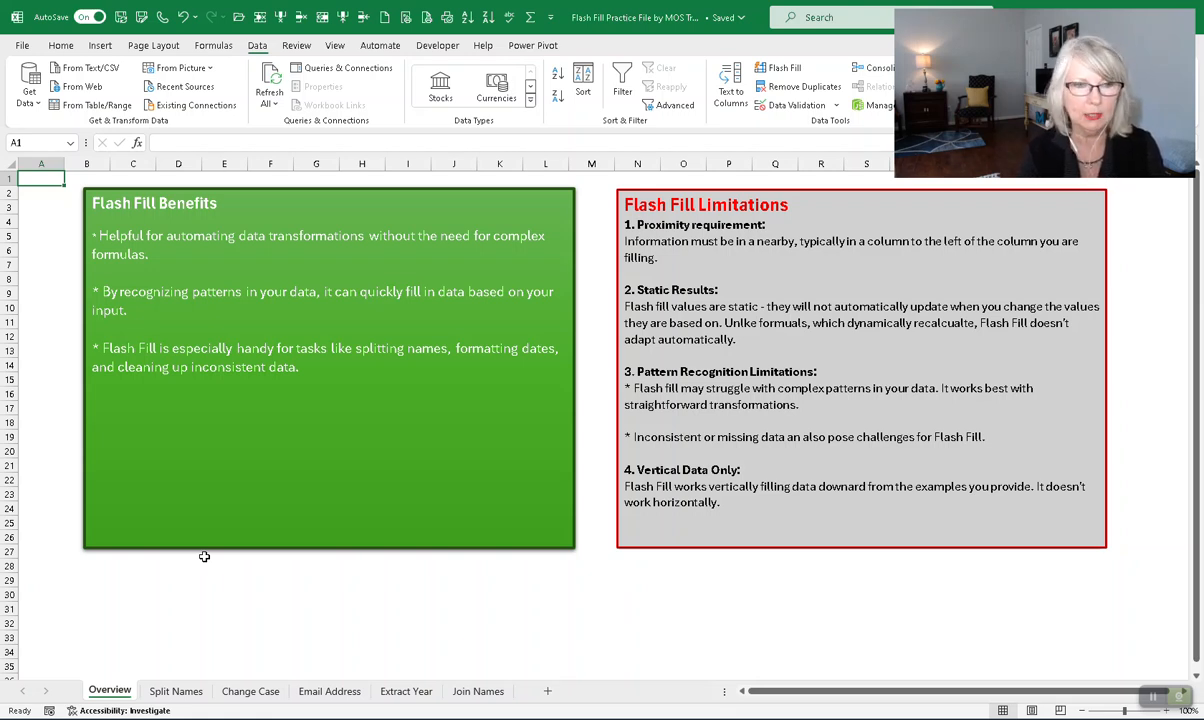
- Glance at the Split Names sheet, review the Overview benefits and limitations, then return to Split Names
{"action": "left_click", "coordinate": [190, 691]}
{"action": "left_click", "coordinate": [105, 690]}
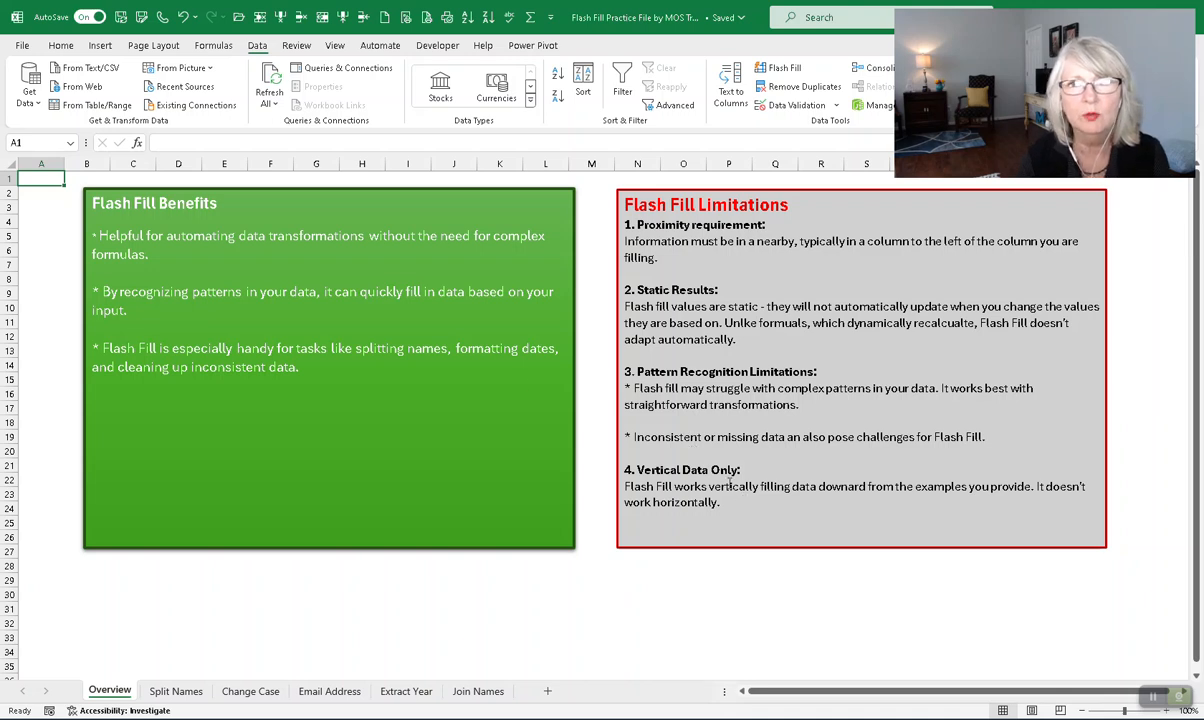
{"action": "left_click", "coordinate": [178, 691]}
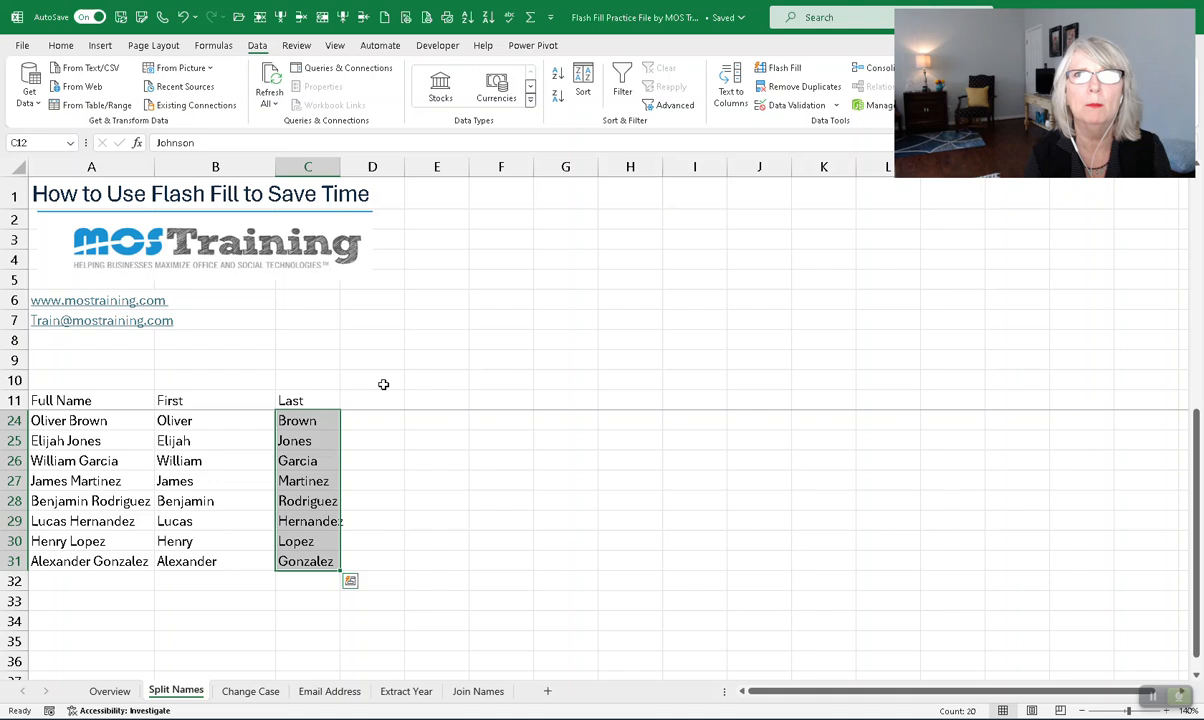